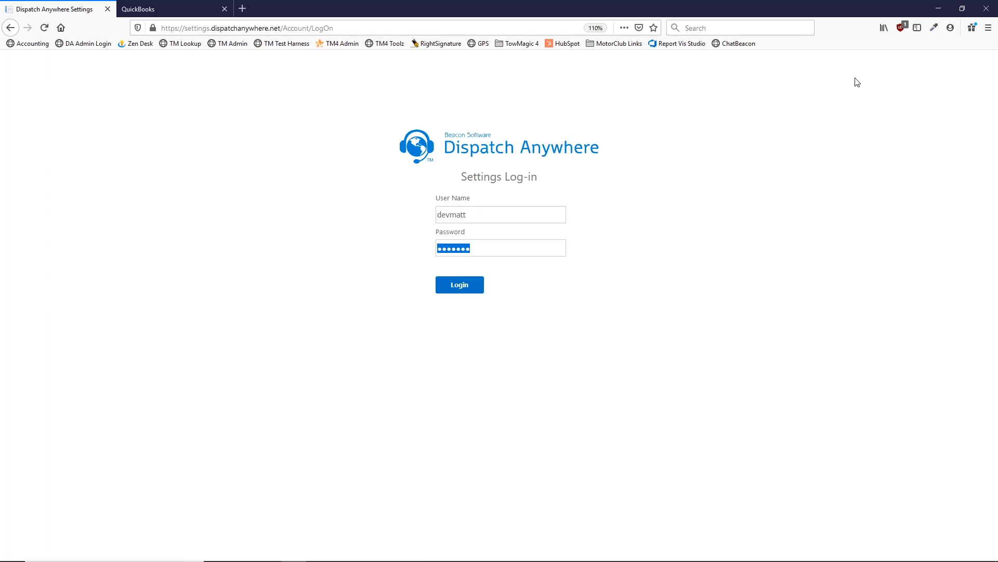
# Step: Log in to the settings site without saving the login in the browser, and open the company settings
pyautogui.press('Return')
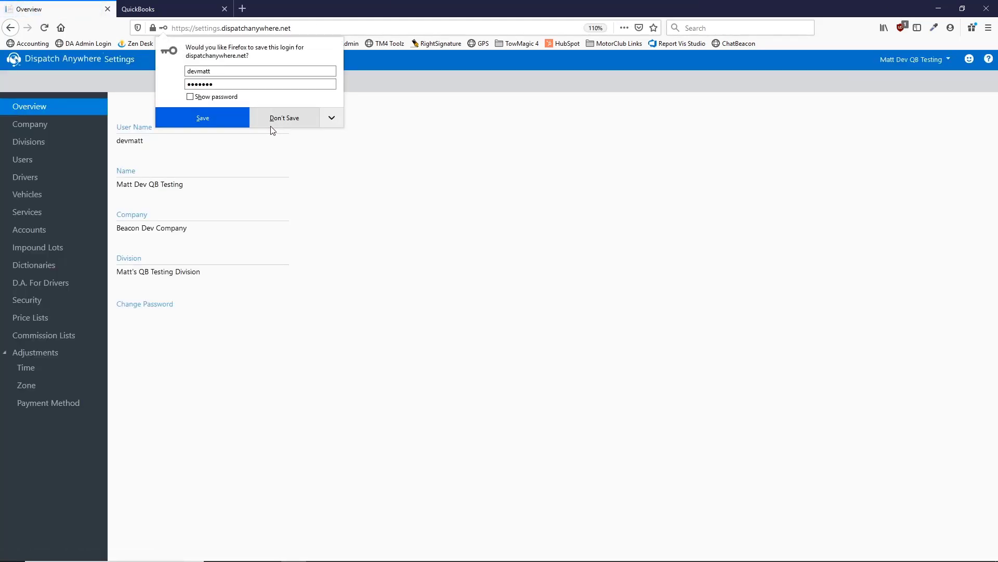
pyautogui.click(272, 130)
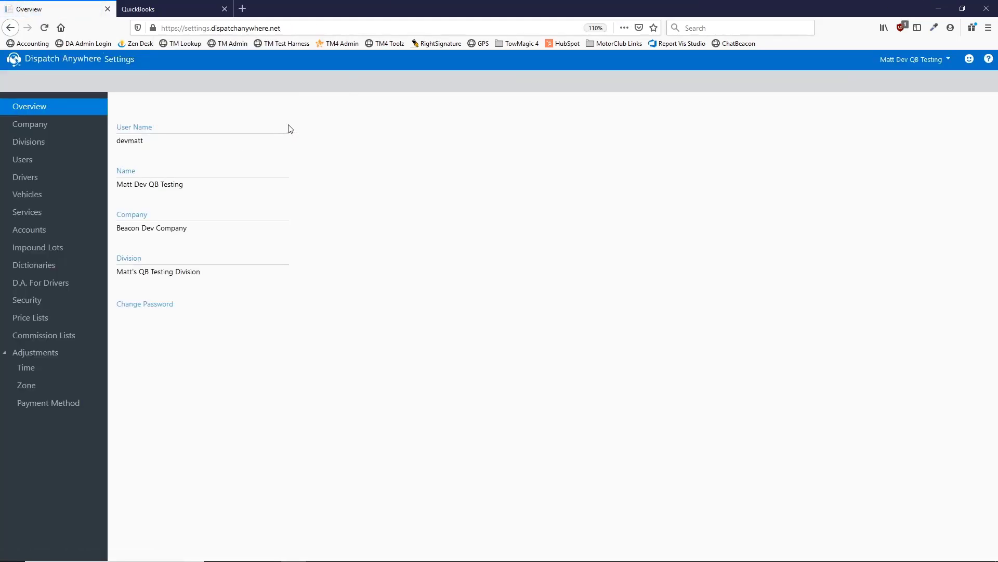
pyautogui.click(45, 128)
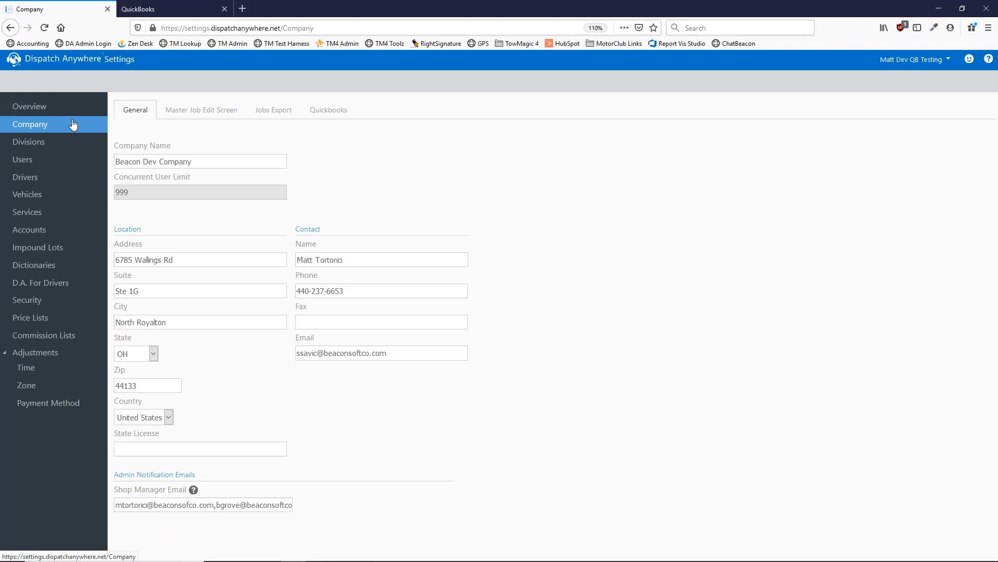
# Step: Set the company's QuickBooks version to Desktop and locate the QuickBooks Exporter shortcut on the Windows desktop
pyautogui.click(324, 116)
pyautogui.click(150, 163)
pyautogui.click(151, 177)
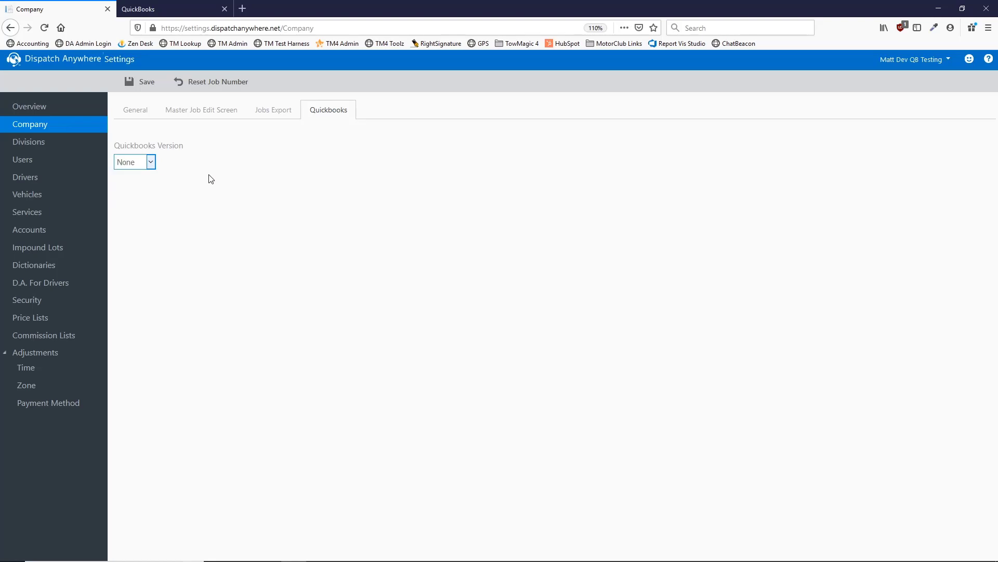
pyautogui.click(151, 164)
pyautogui.click(145, 192)
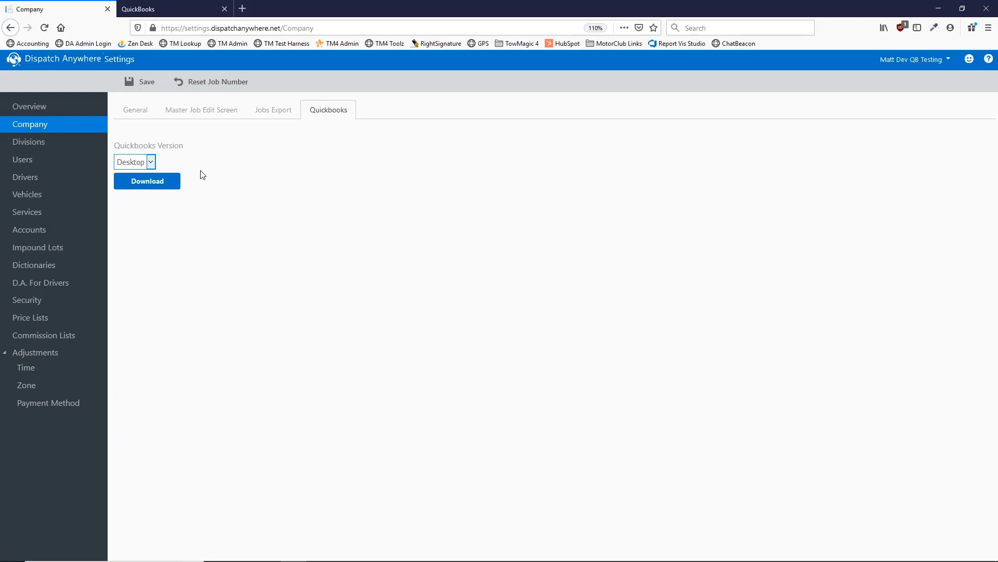
pyautogui.click(938, 8)
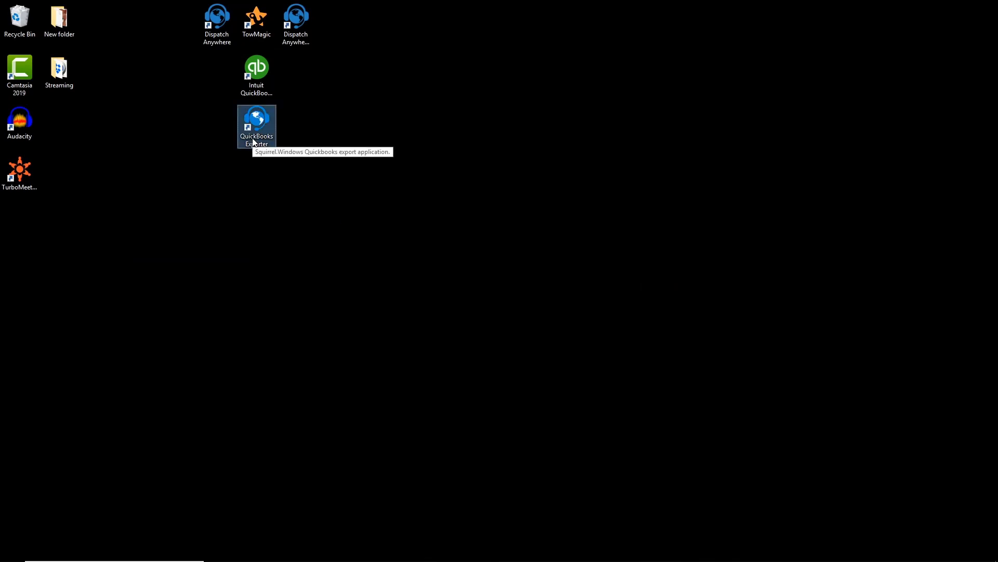
pyautogui.click(291, 551)
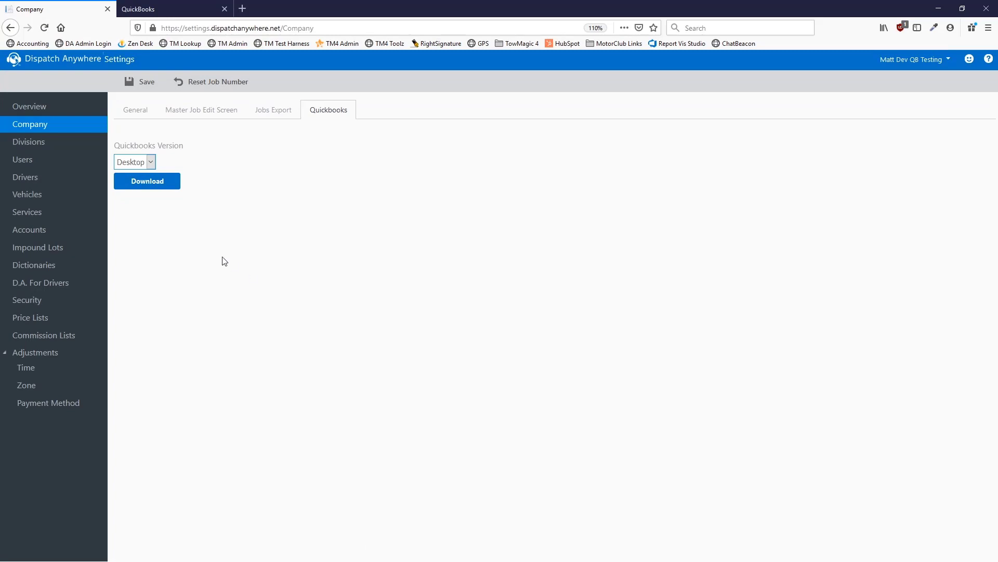
# Step: Set the QuickBooks version to Online and try connecting to QuickBooks, declining the app setup and closing its page
pyautogui.click(151, 162)
pyautogui.click(147, 206)
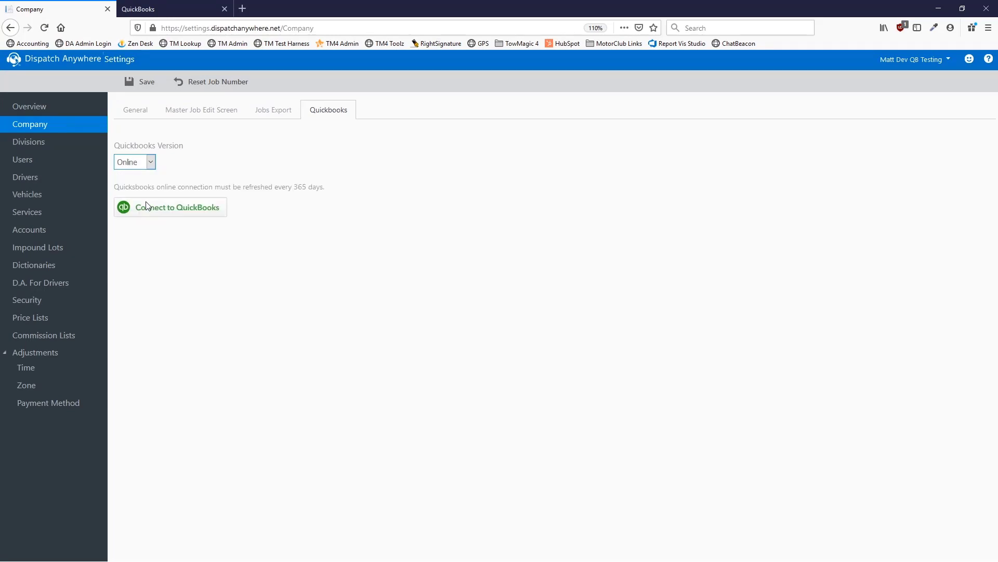
pyautogui.click(167, 206)
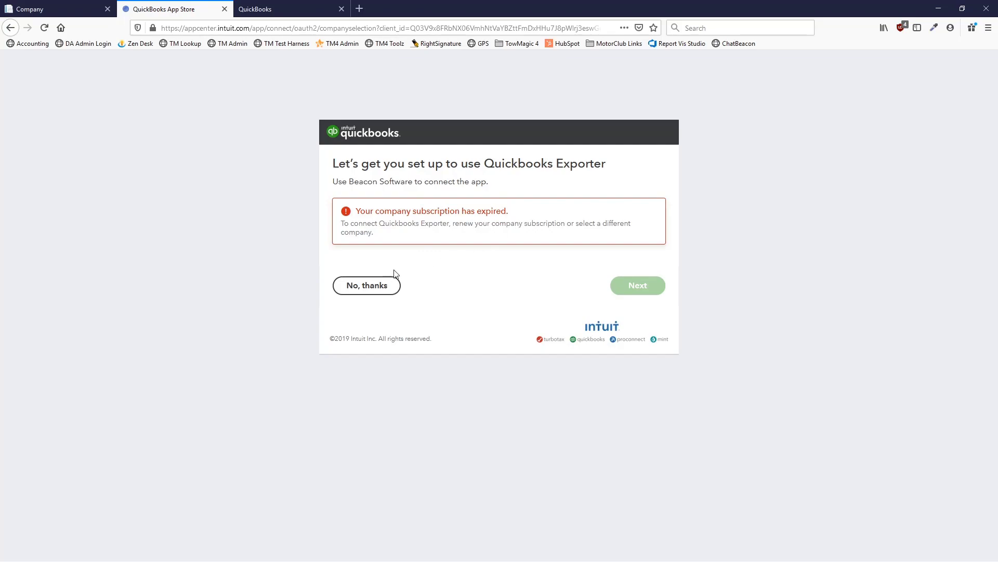
pyautogui.click(377, 287)
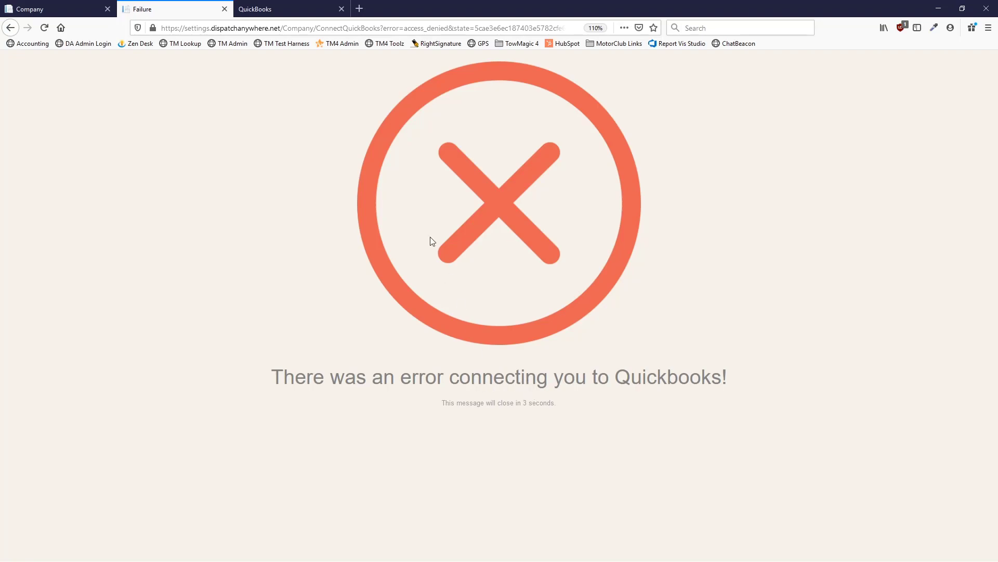
pyautogui.click(224, 10)
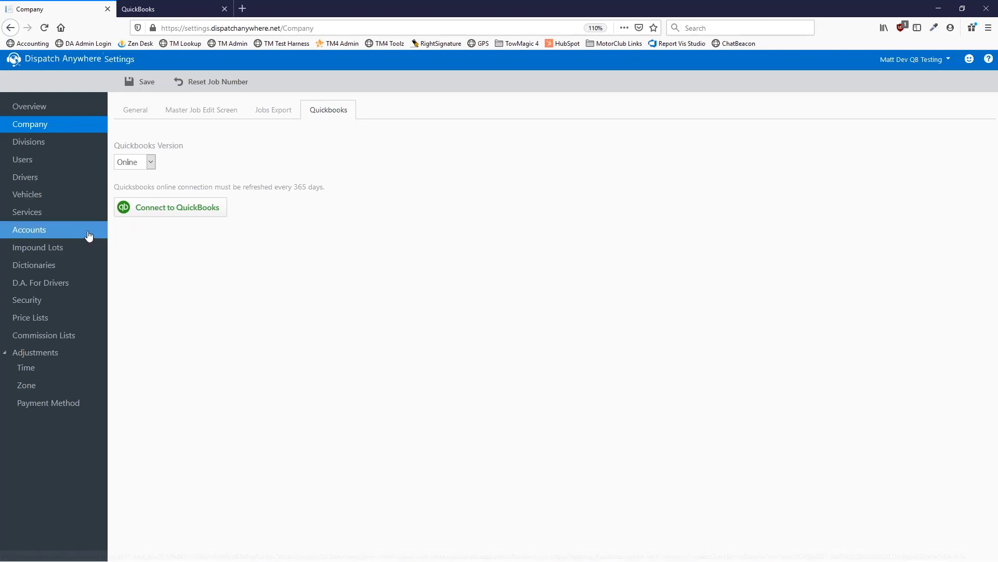
# Step: Leave the company settings without saving and examine the Accident Tow service's description and QuickBooks item name
pyautogui.click(54, 223)
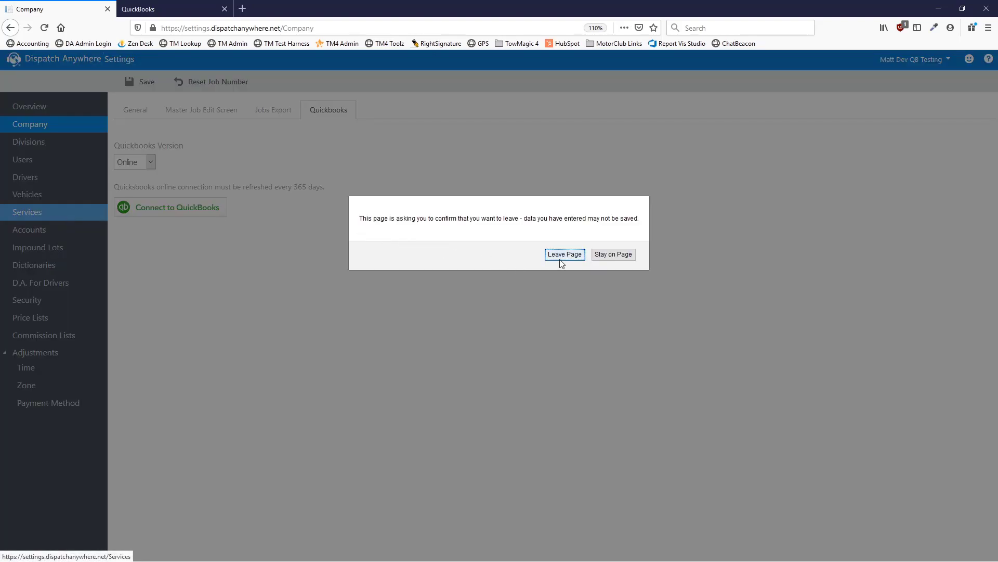
pyautogui.click(565, 254)
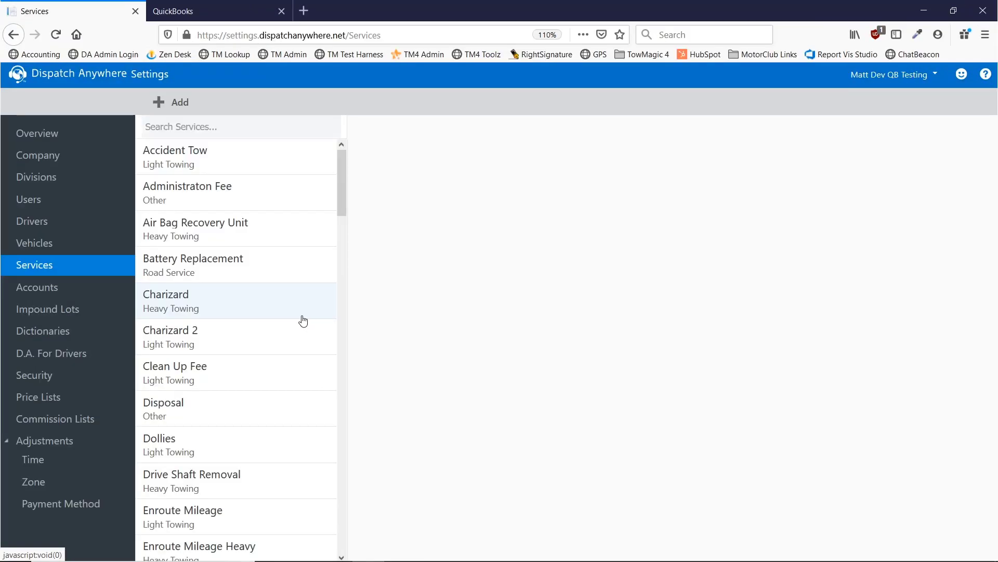
pyautogui.click(272, 171)
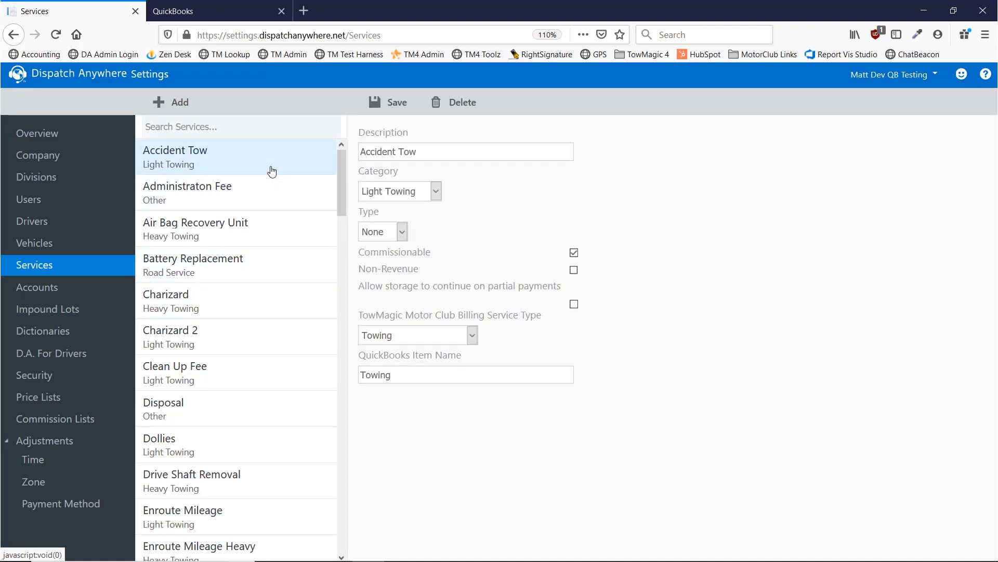
pyautogui.click(416, 378)
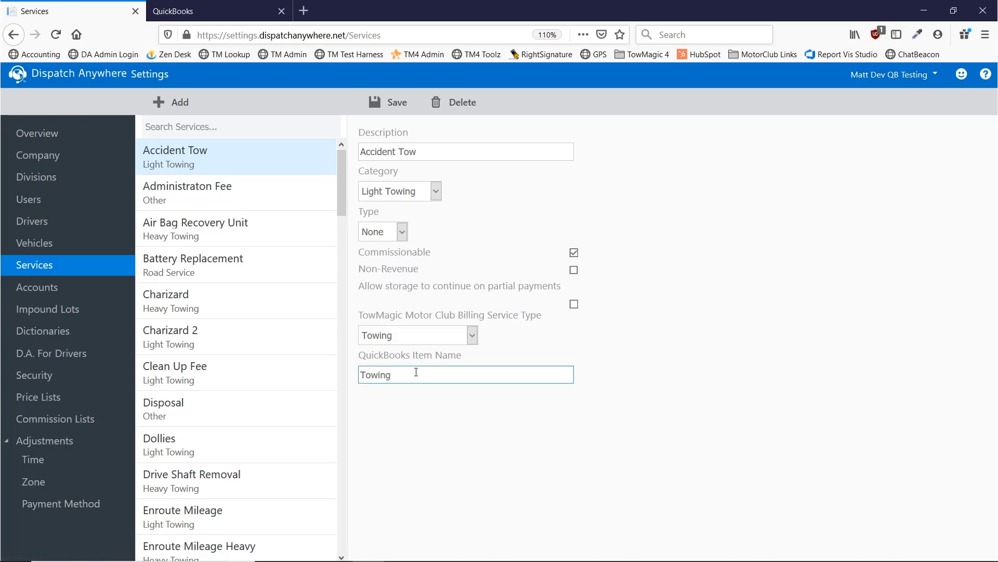
pyautogui.click(446, 155)
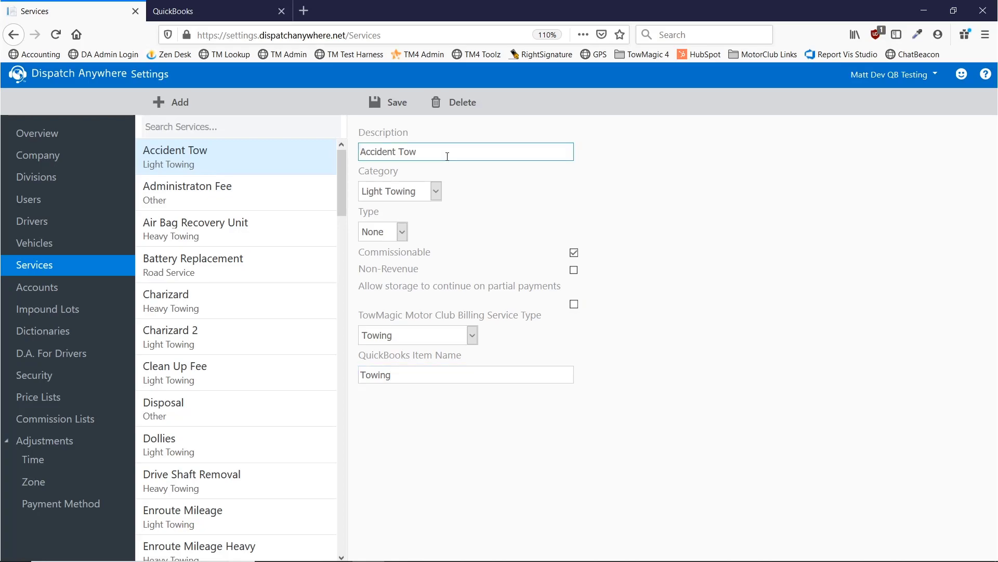
pyautogui.click(428, 374)
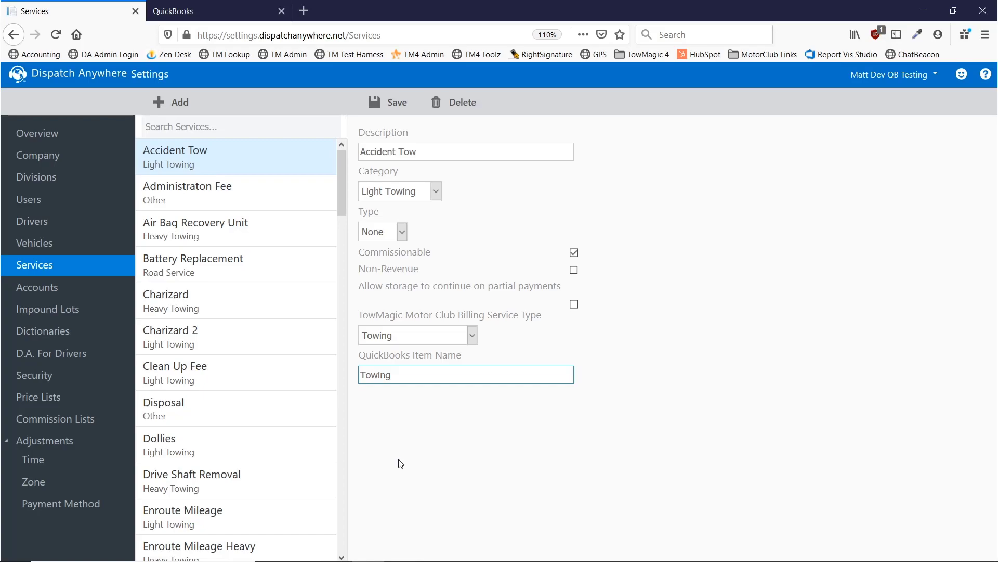
# Step: Switch to QuickBooks Enterprise, examine the Towing item's name in the Item List, and close it without changes
pyautogui.click(464, 555)
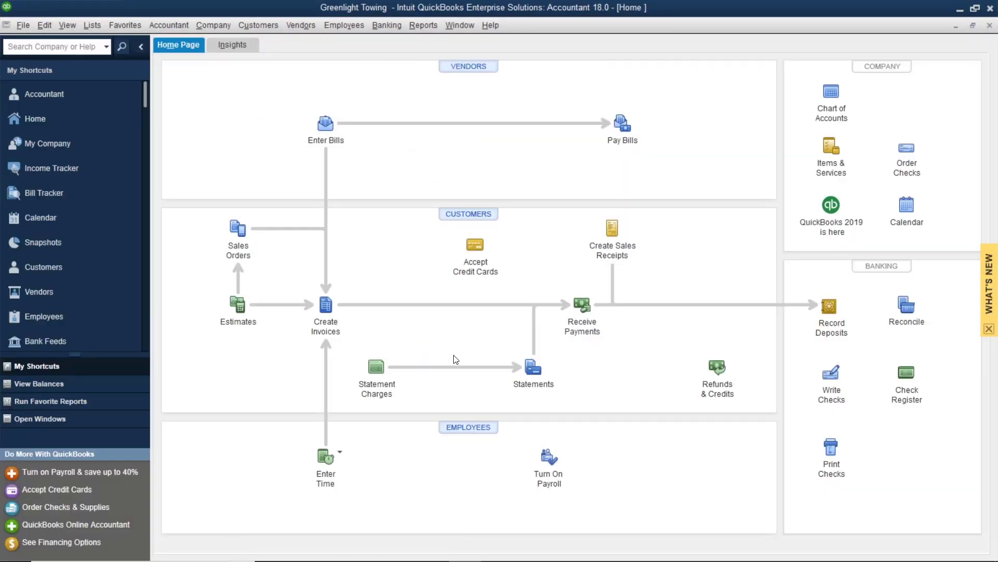
pyautogui.click(92, 26)
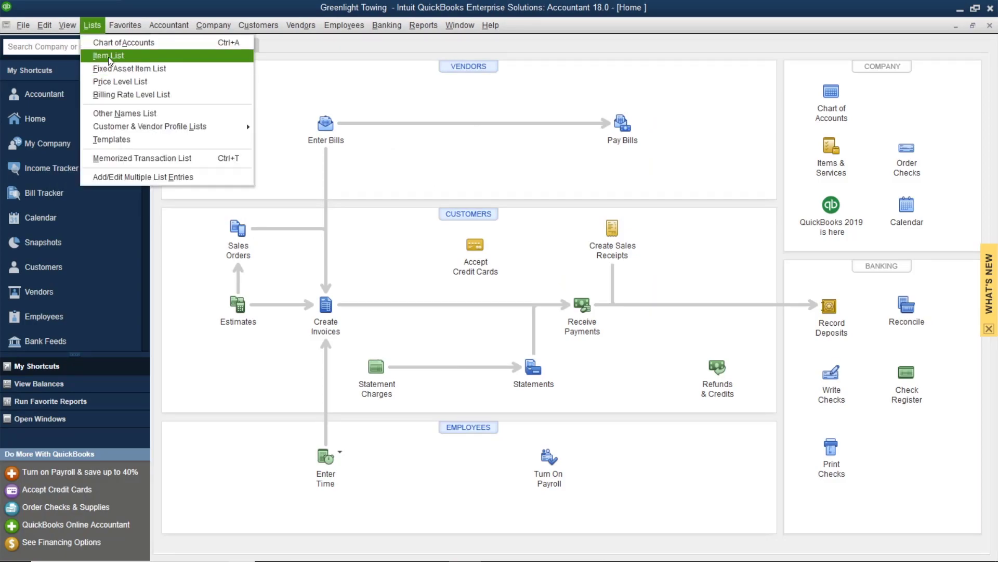
pyautogui.click(109, 56)
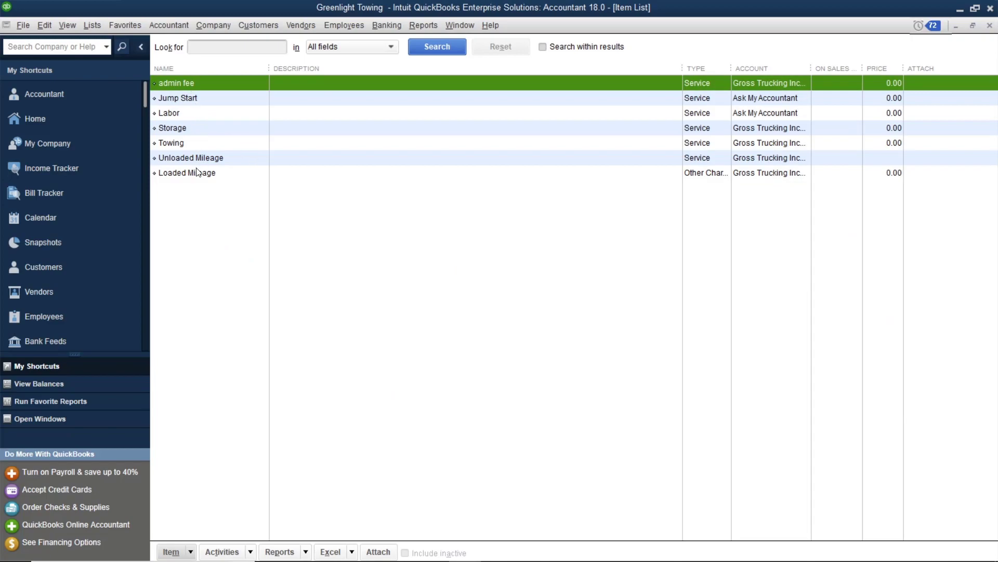
pyautogui.doubleClick(182, 144)
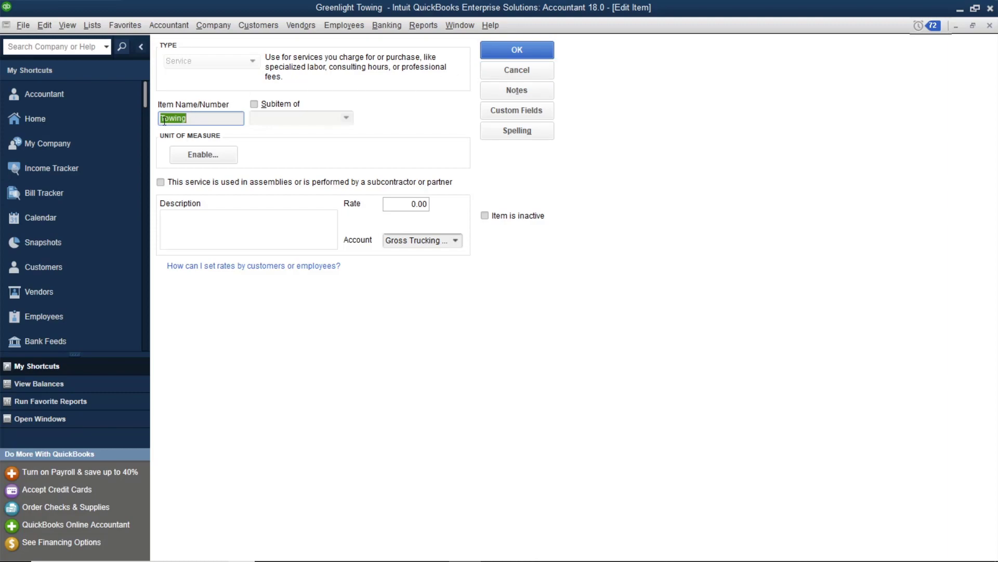
pyautogui.click(517, 71)
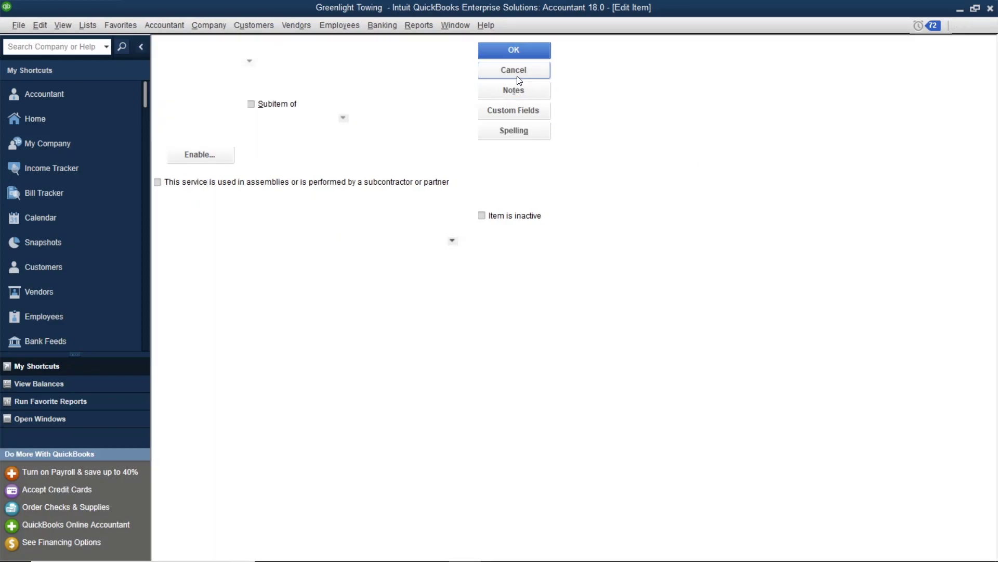
# Step: Return to the Dispatch Anywhere services and compare the Dollies service's description with its QuickBooks item name
pyautogui.click(368, 548)
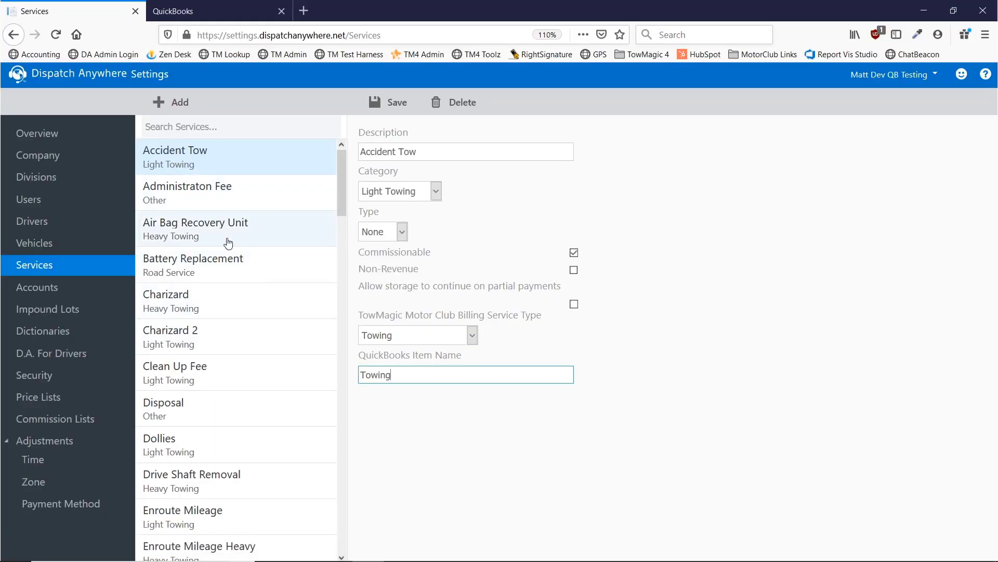
pyautogui.scroll(-5, 222, 306)
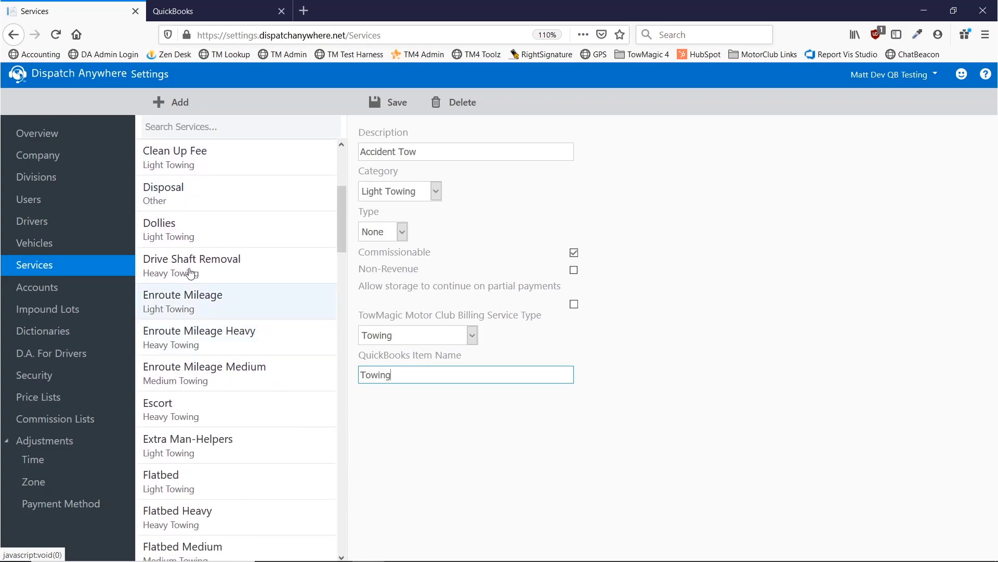
pyautogui.click(228, 244)
pyautogui.click(462, 374)
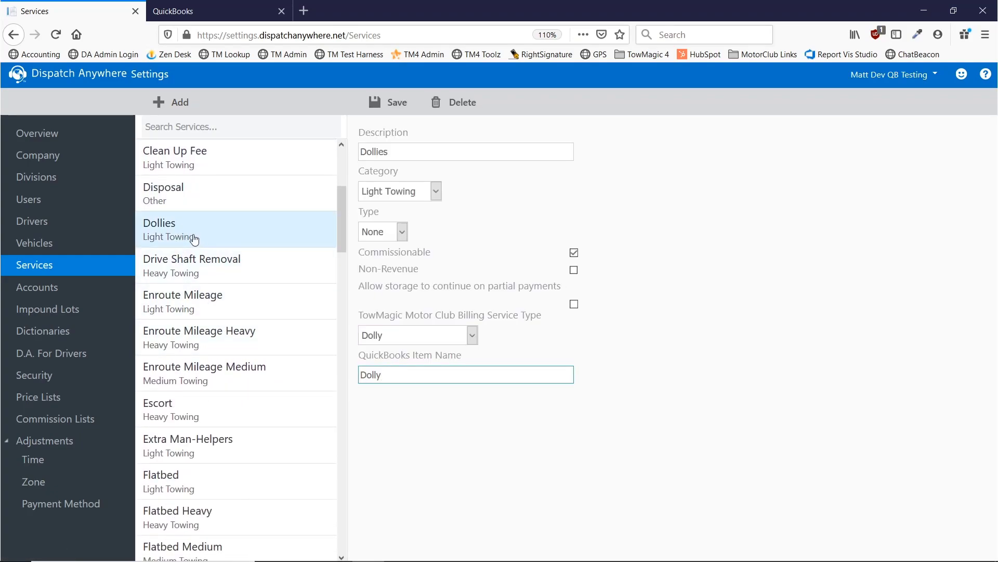
pyautogui.click(392, 157)
pyautogui.click(390, 374)
# Step: View the Matt's Racing account and compare its name with its QuickBooks account name
pyautogui.click(66, 292)
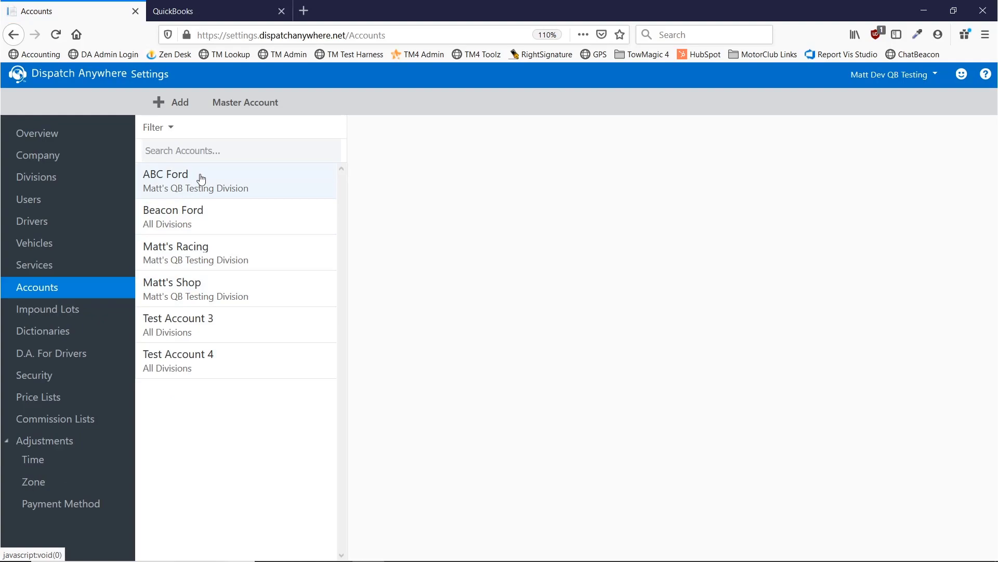
pyautogui.click(198, 252)
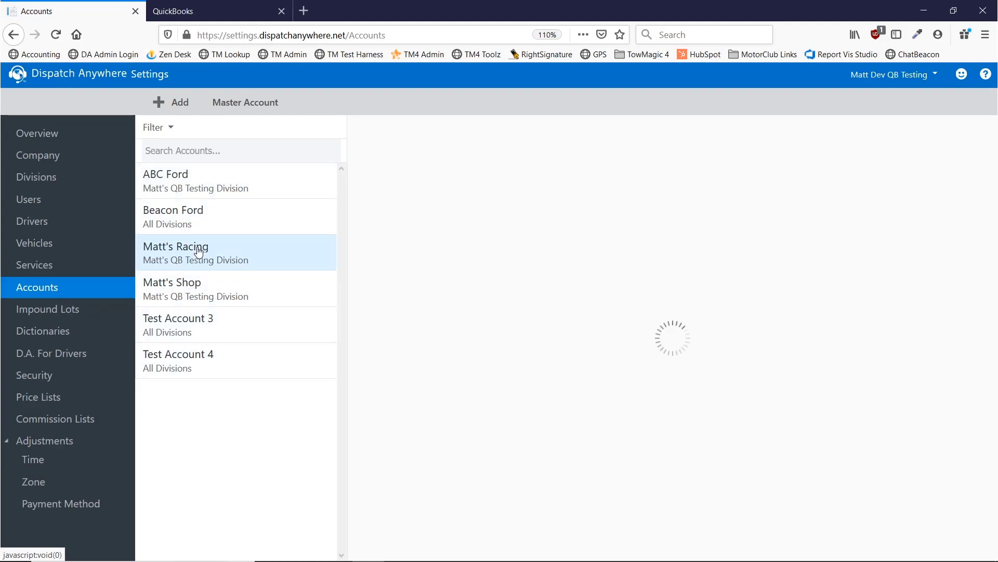
pyautogui.click(395, 209)
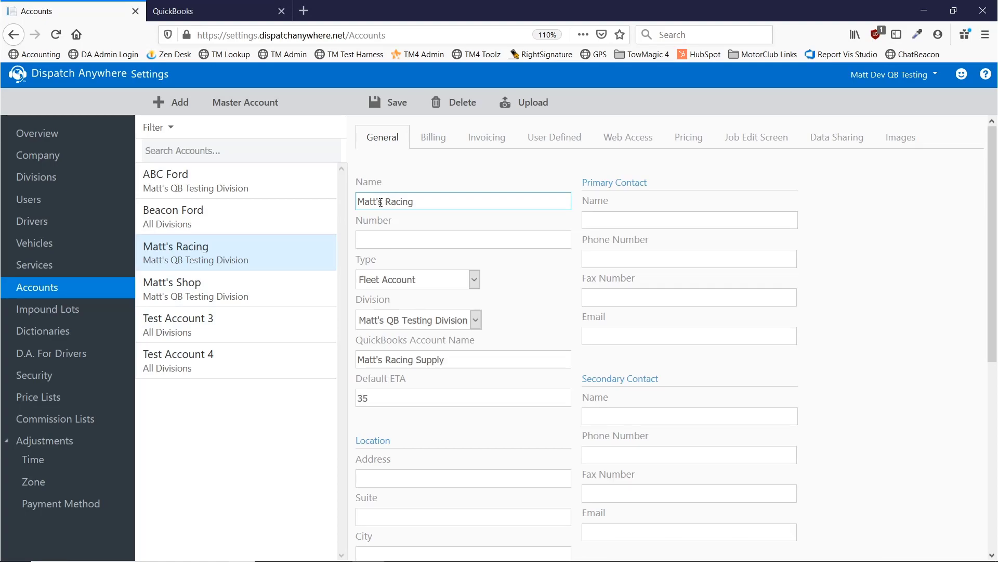
pyautogui.click(365, 363)
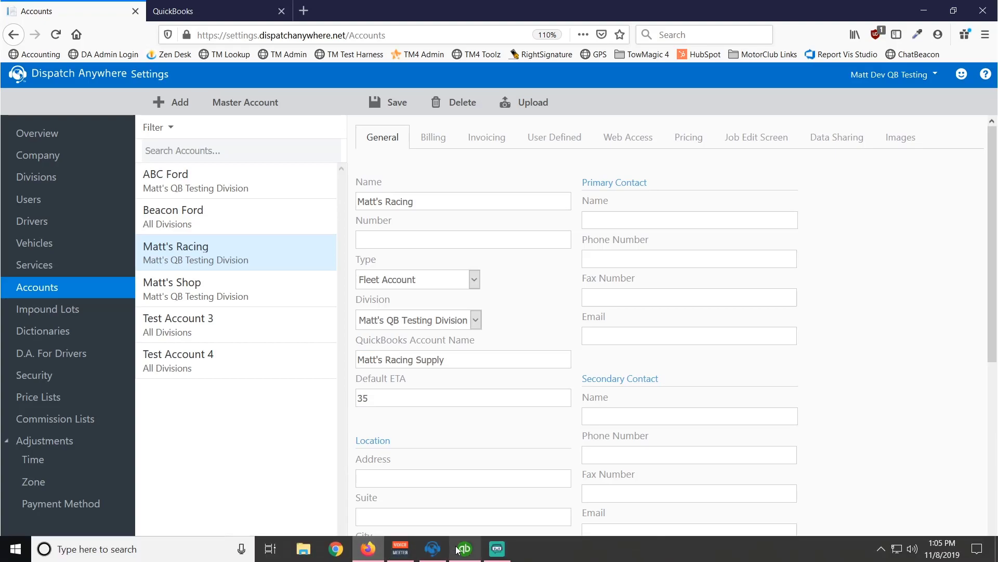
# Step: Switch to QuickBooks Enterprise and open the customer Matt's Racing Supply for editing to examine its customer name
pyautogui.click(464, 548)
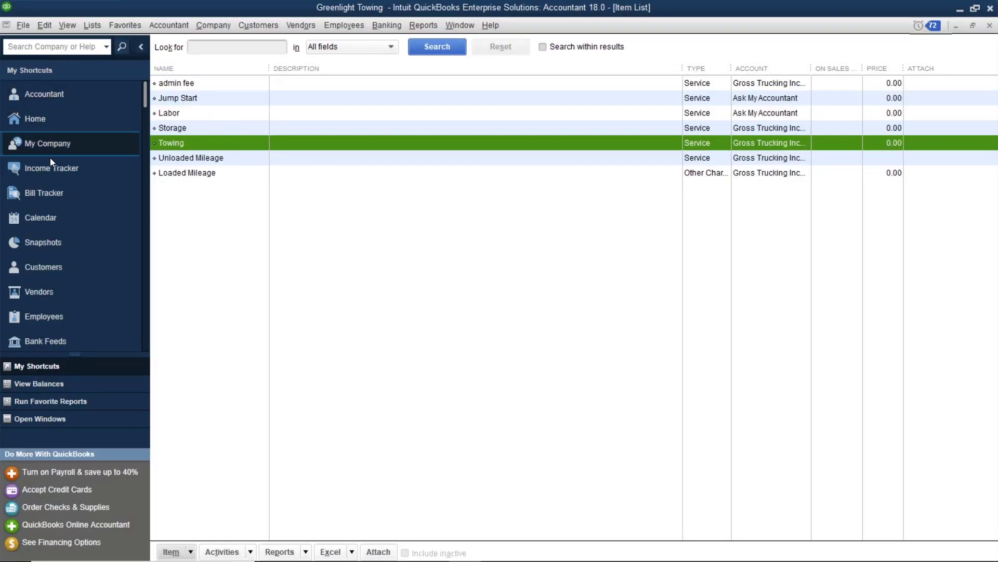
pyautogui.click(71, 261)
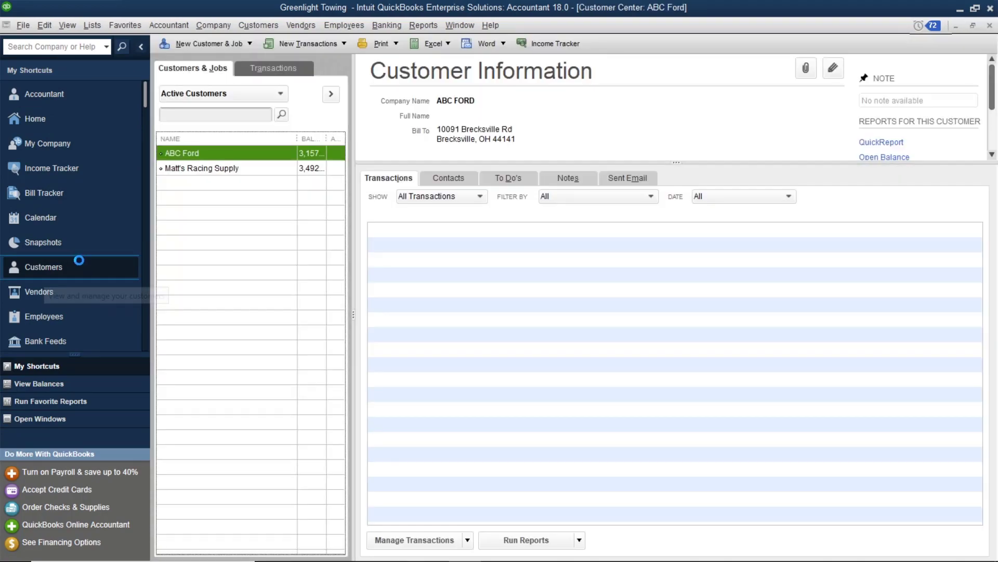
pyautogui.click(200, 172)
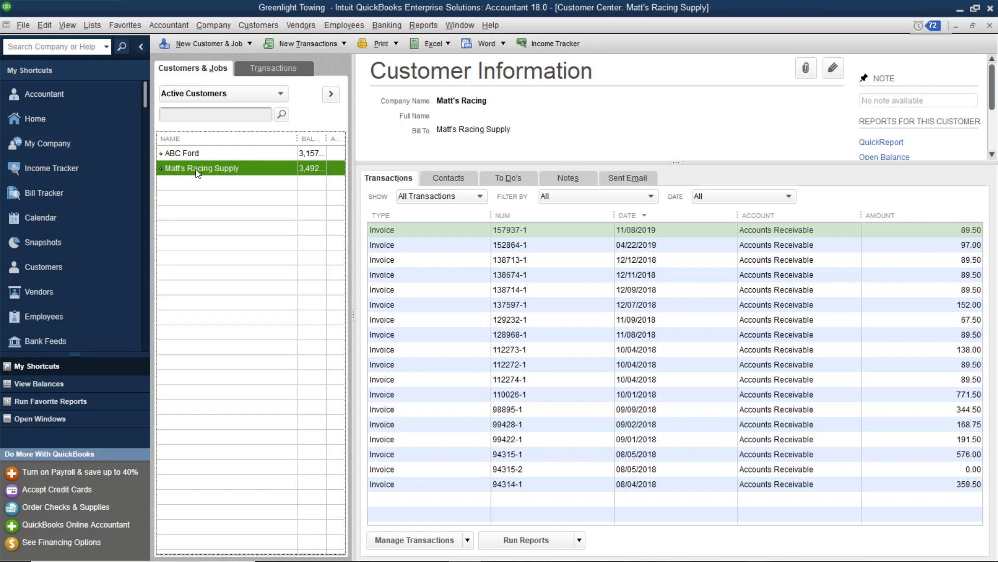
pyautogui.doubleClick(196, 169)
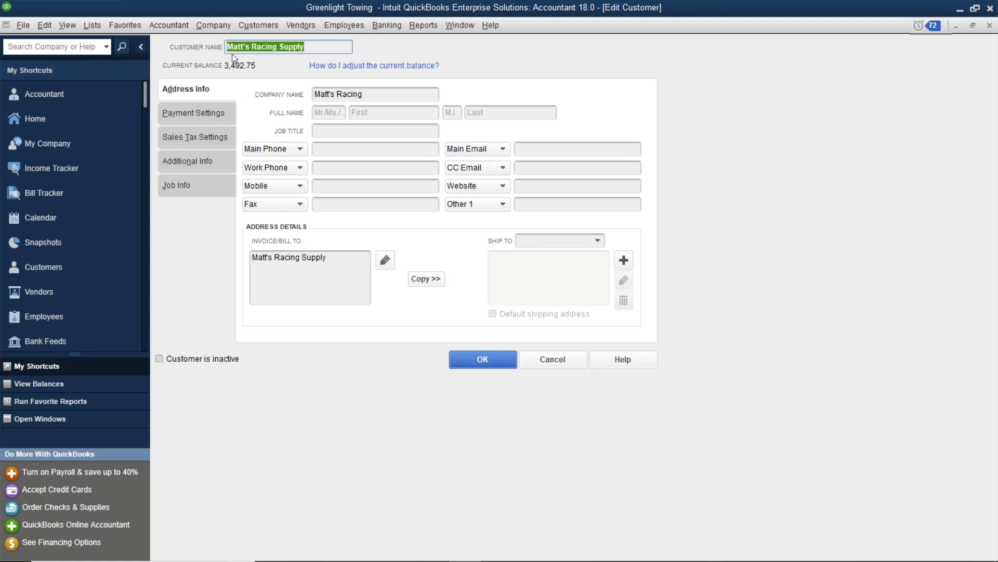
# Step: Bring up Dispatch Anywhere in a smaller window beside the QuickBooks customer record and compare the QuickBooks account name with the customer name
pyautogui.click(368, 556)
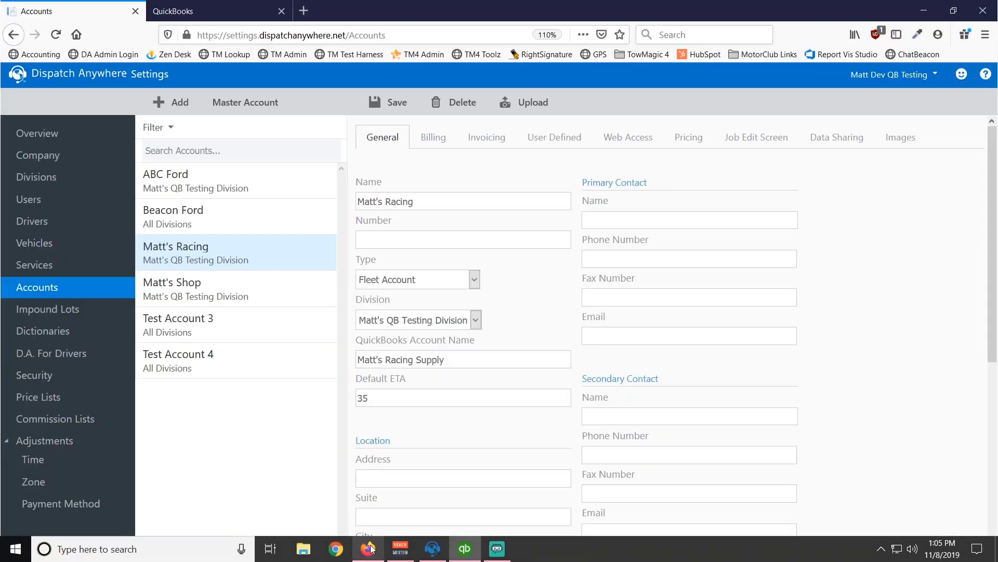
pyautogui.click(954, 10)
pyautogui.moveTo(559, 50); pyautogui.dragTo(783, 45)
pyautogui.click(848, 393)
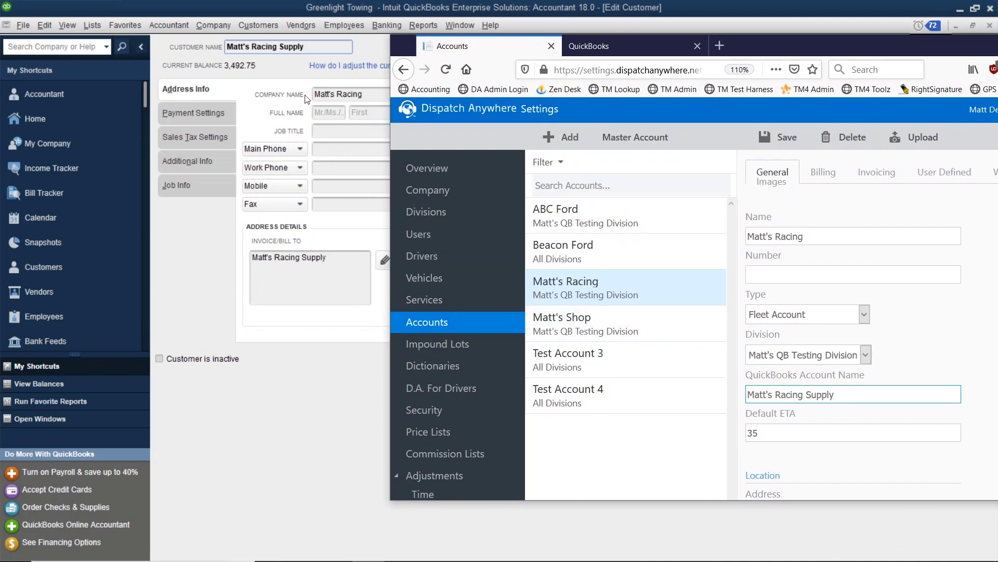
# Step: Switch to QuickBooks Online in a full-size browser window and open its customer list
pyautogui.click(813, 235)
pyautogui.click(585, 45)
pyautogui.moveTo(772, 42); pyautogui.dragTo(782, 58)
pyautogui.click(849, 58)
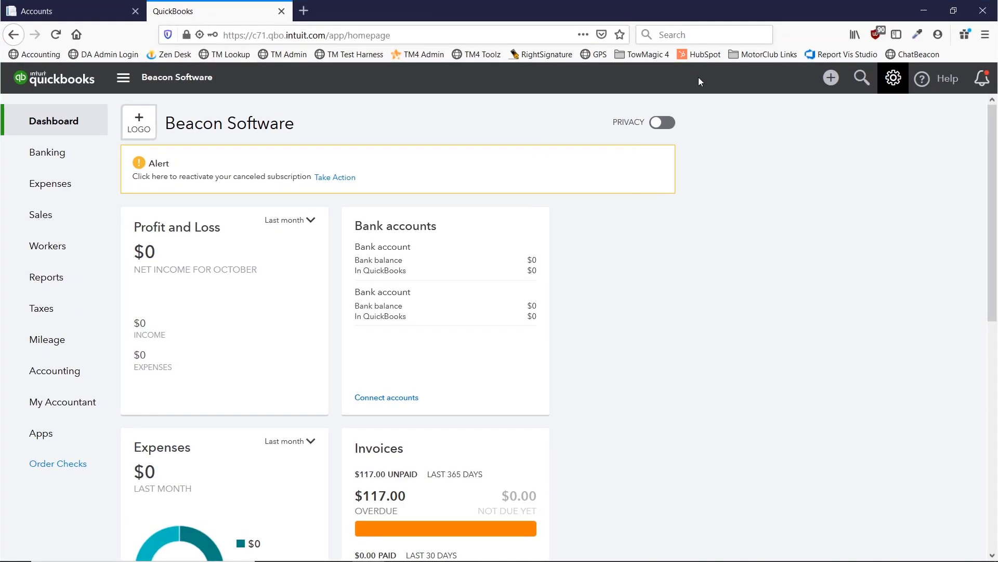
pyautogui.moveTo(64, 216)
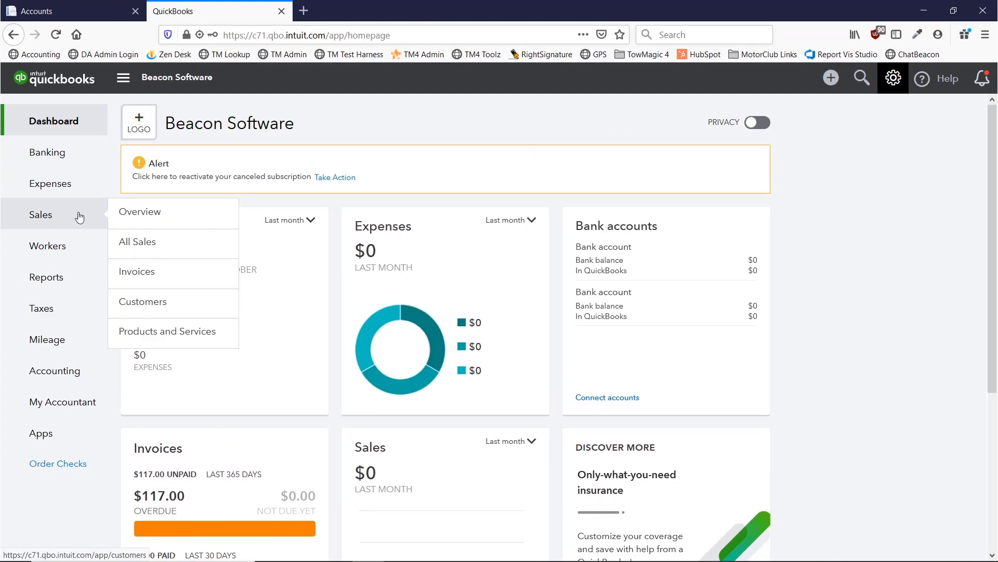
pyautogui.click(148, 312)
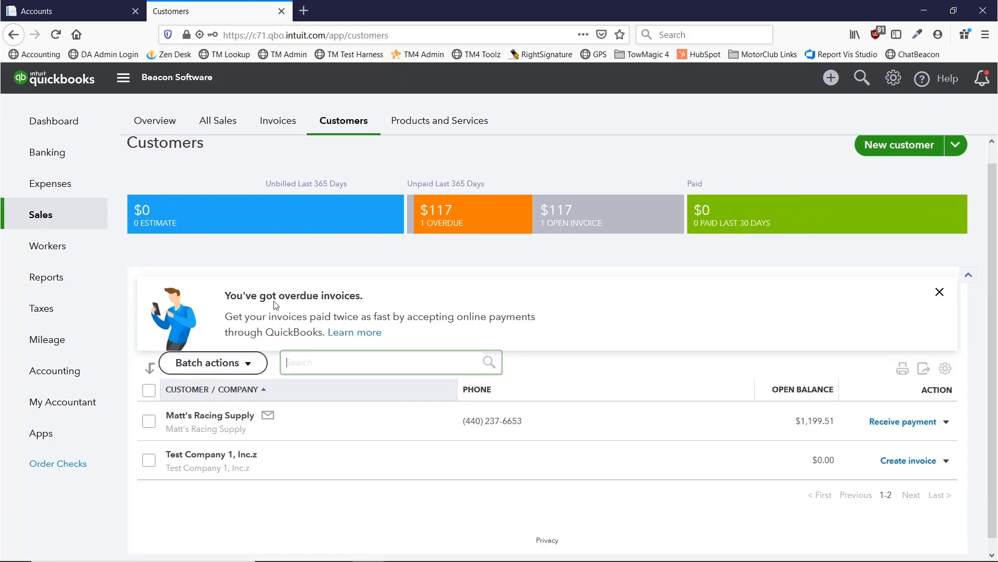
# Step: Open the Matt's Racing Supply customer information, examine the company and display names, and close it without saving
pyautogui.click(207, 406)
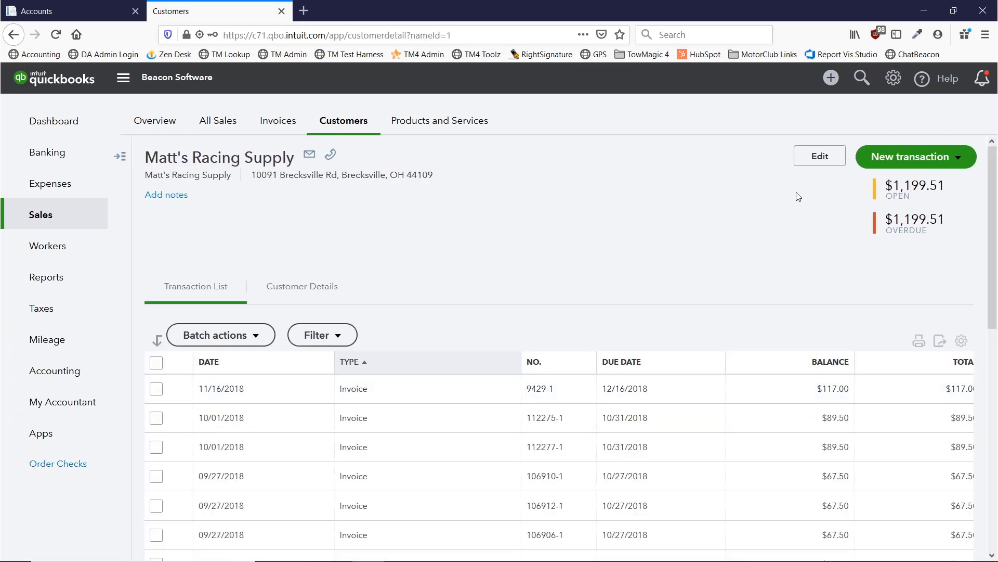
pyautogui.click(821, 164)
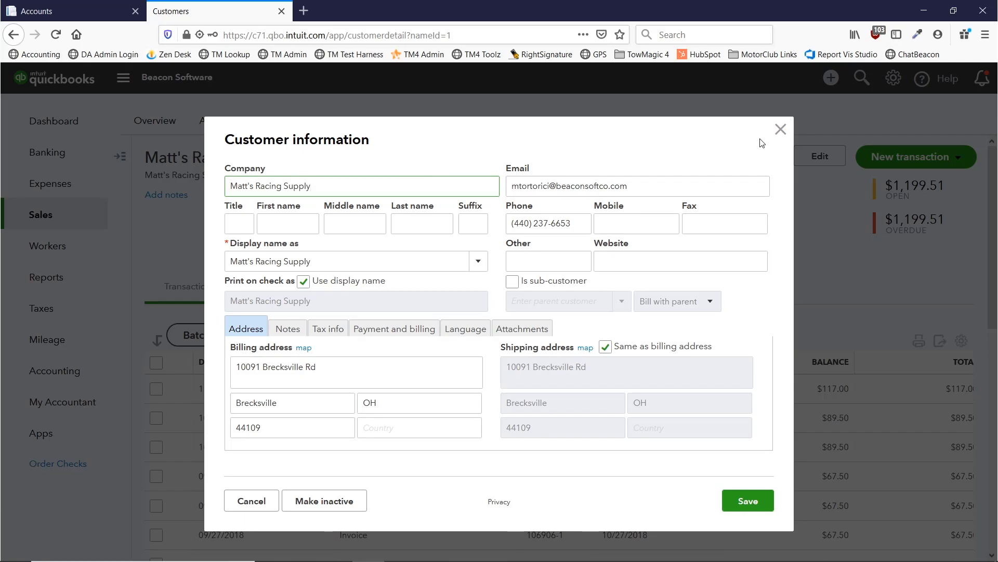
pyautogui.click(780, 129)
# Step: Open the Dolly item in the QuickBooks Online products and services, examine its name, and close it without saving
pyautogui.moveTo(91, 231)
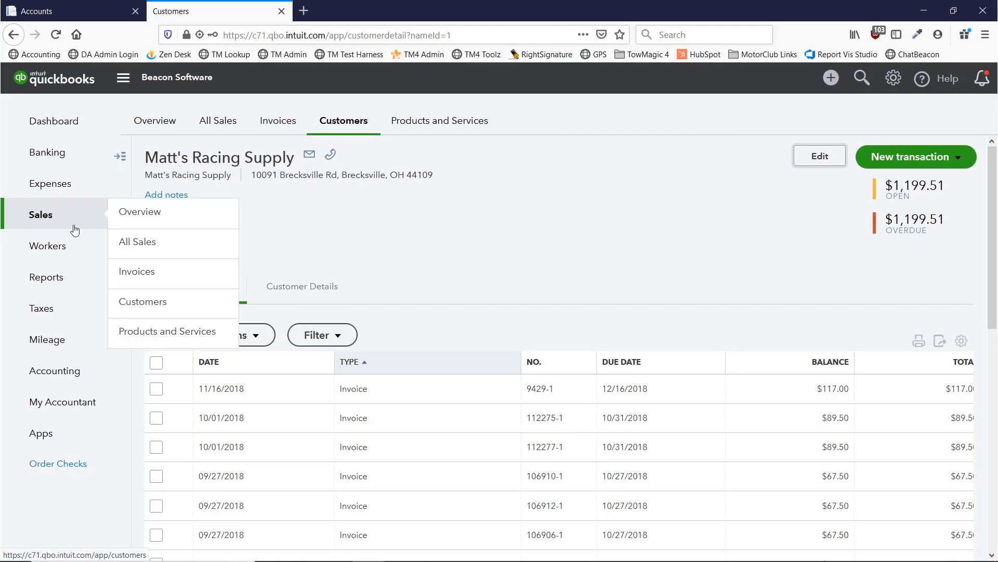
pyautogui.click(142, 337)
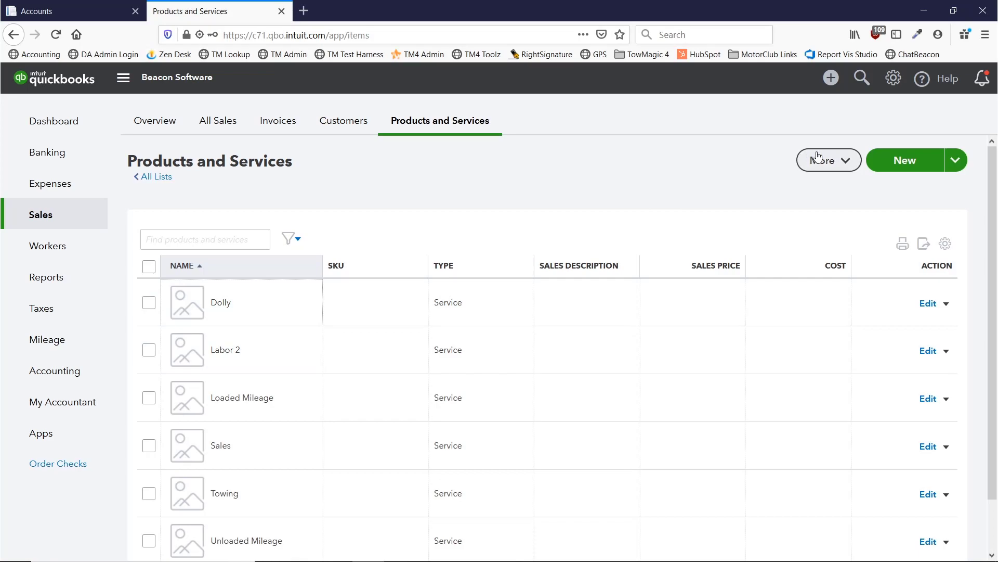
pyautogui.click(218, 306)
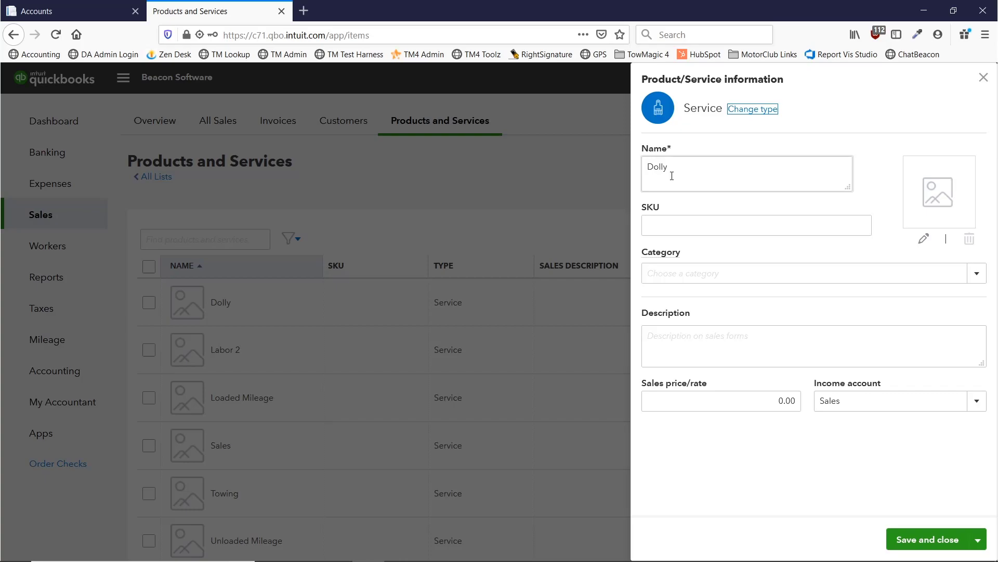
pyautogui.click(984, 77)
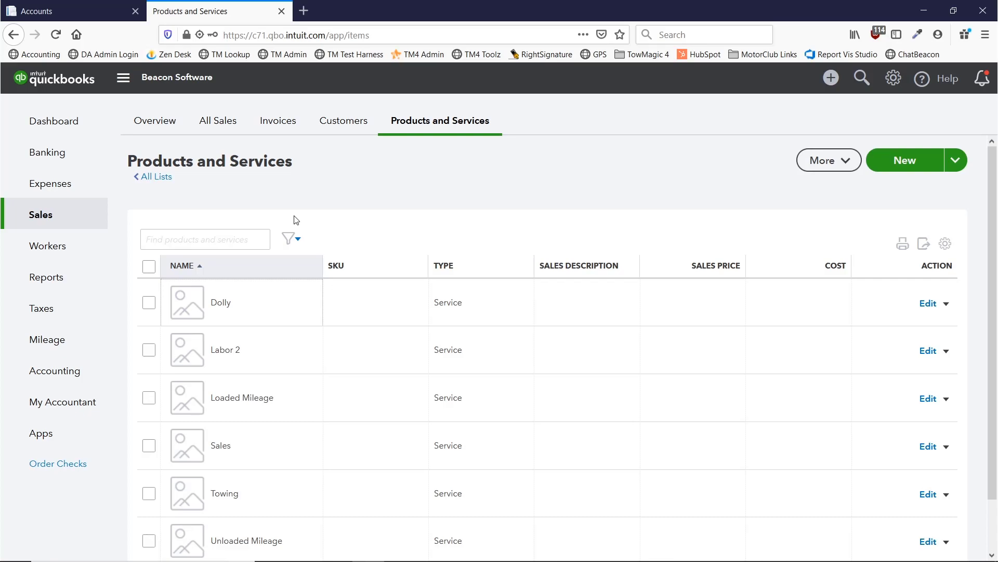
# Step: Switch to the Dispatch Anywhere accounting section and try to export invoices dated 11/1/2019 to 11/8/2019 to QuickBooks Online
pyautogui.moveTo(420, 559)
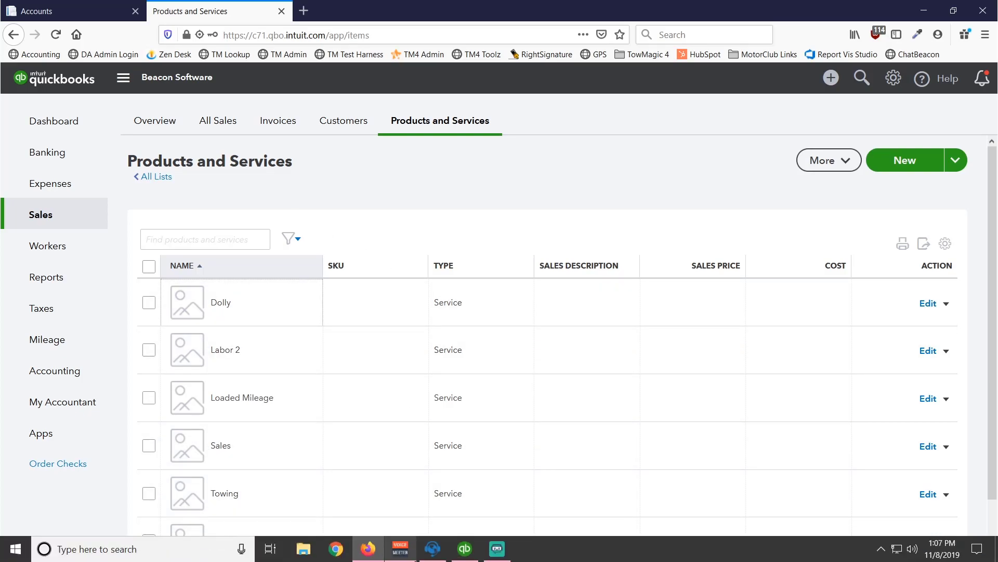
pyautogui.click(422, 557)
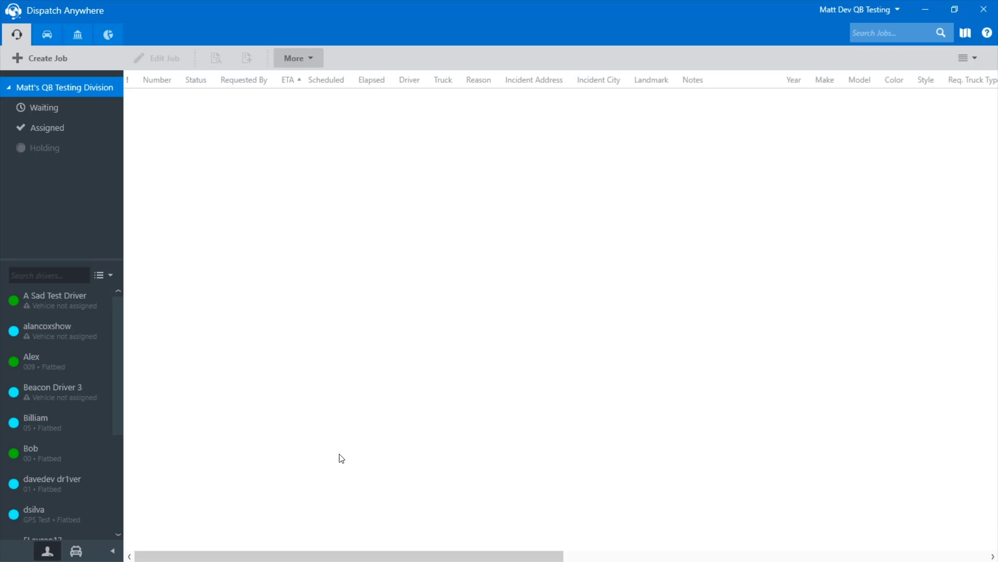
pyautogui.click(76, 35)
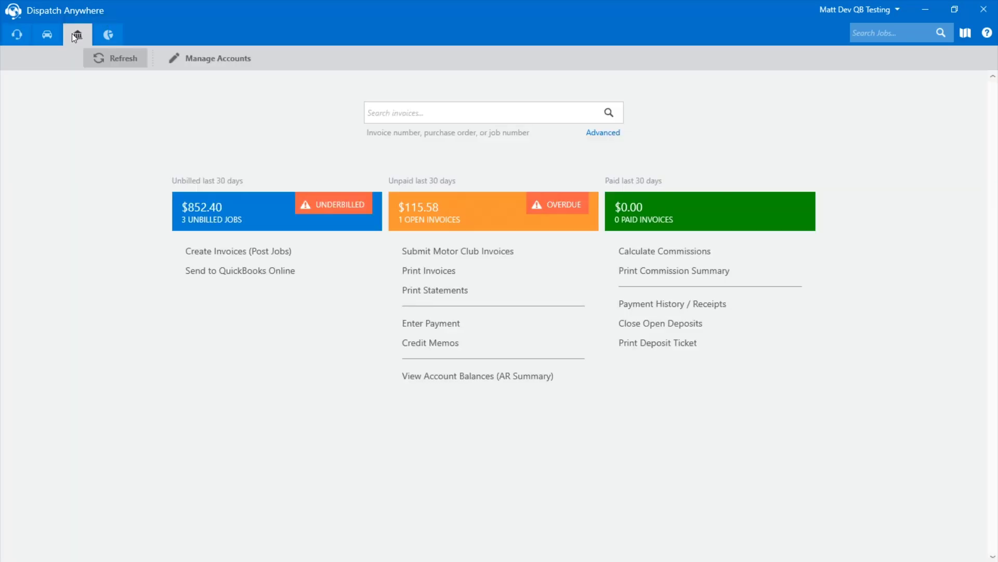
pyautogui.click(249, 276)
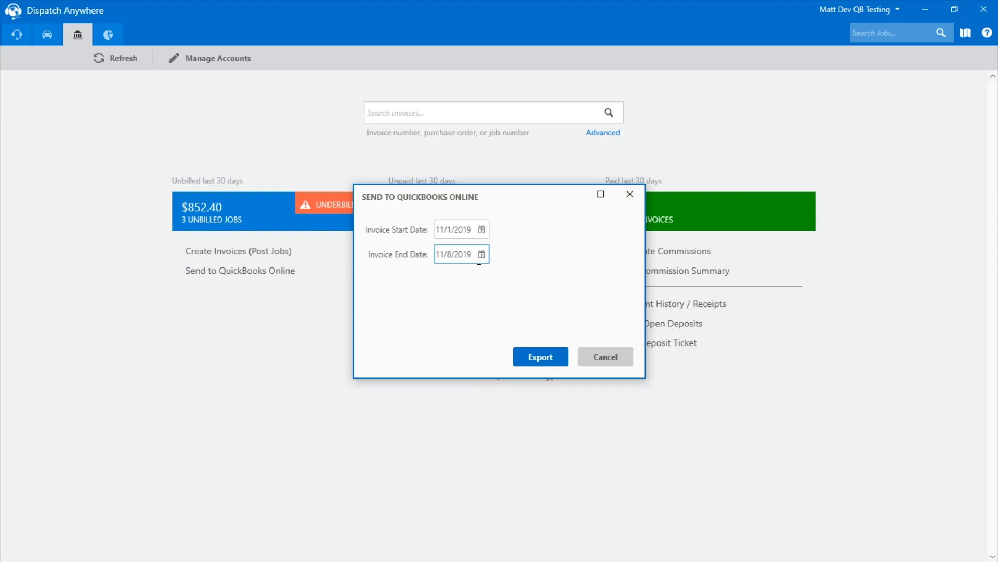
pyautogui.click(543, 358)
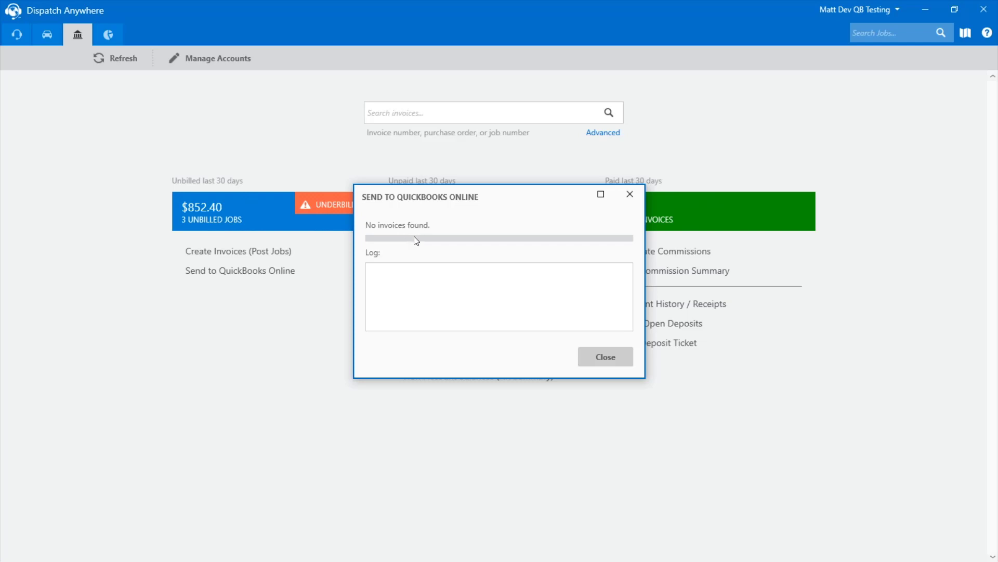
pyautogui.click(636, 196)
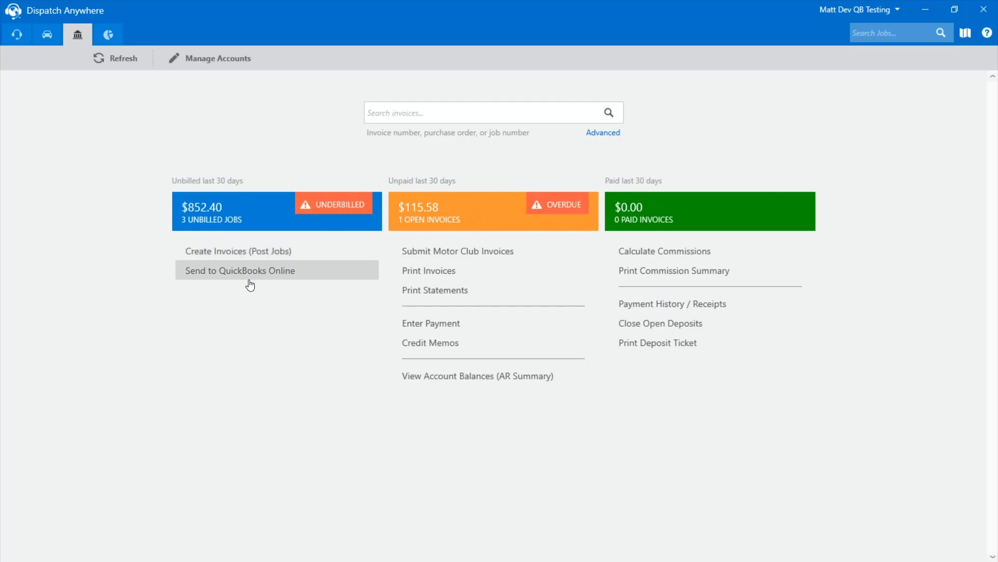
# Step: Open the list for creating invoices from finished jobs and expand the line items of all three Matt's Racing invoices
pyautogui.click(241, 258)
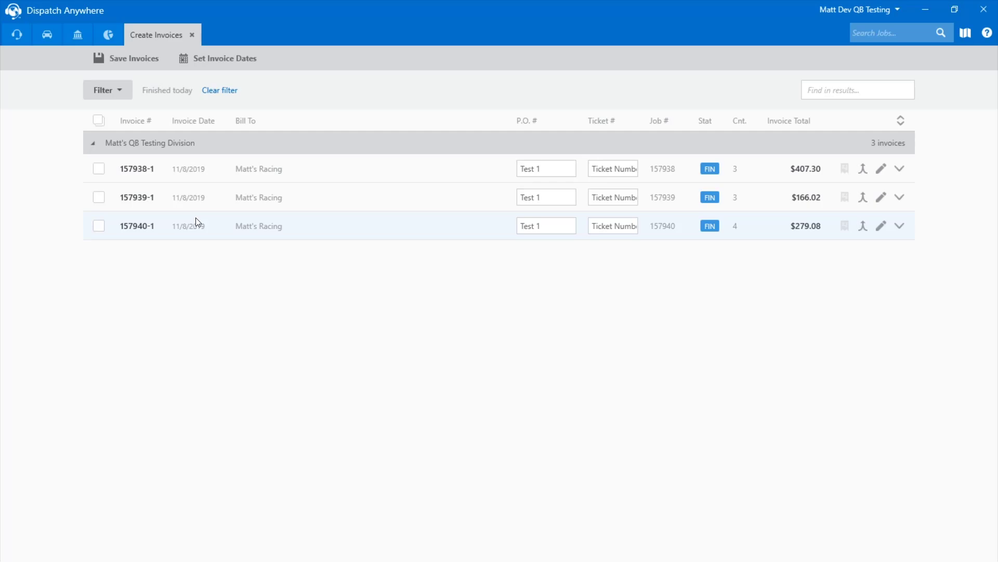
pyautogui.click(900, 167)
pyautogui.click(904, 283)
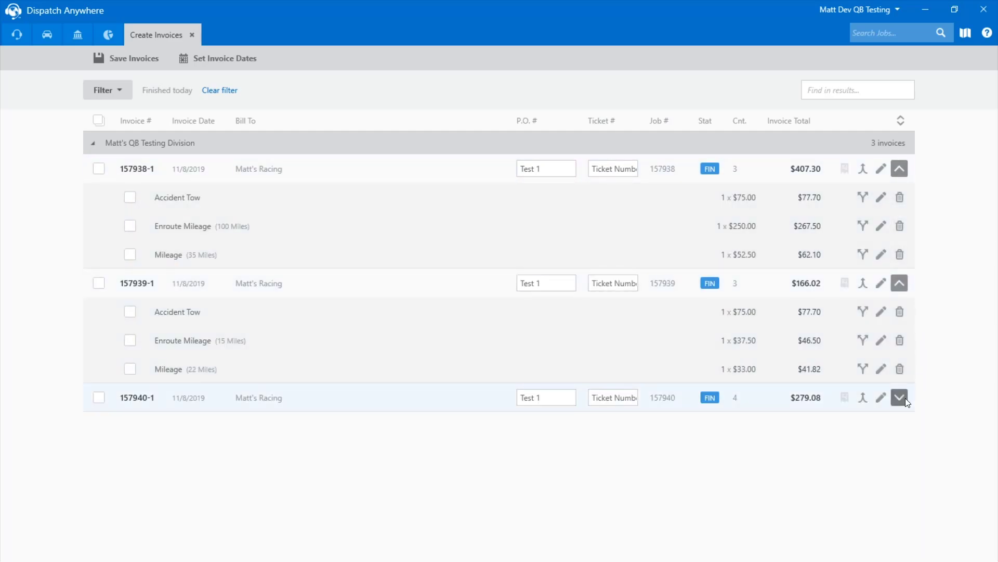
pyautogui.click(906, 398)
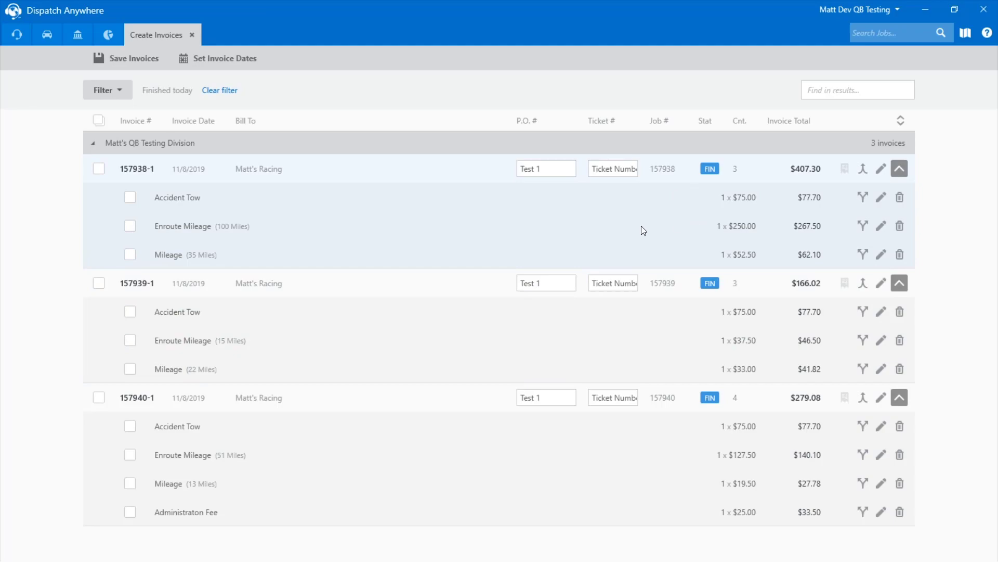
# Step: Select all invoices with their line items, save them, and close the invoice creation page
pyautogui.click(99, 121)
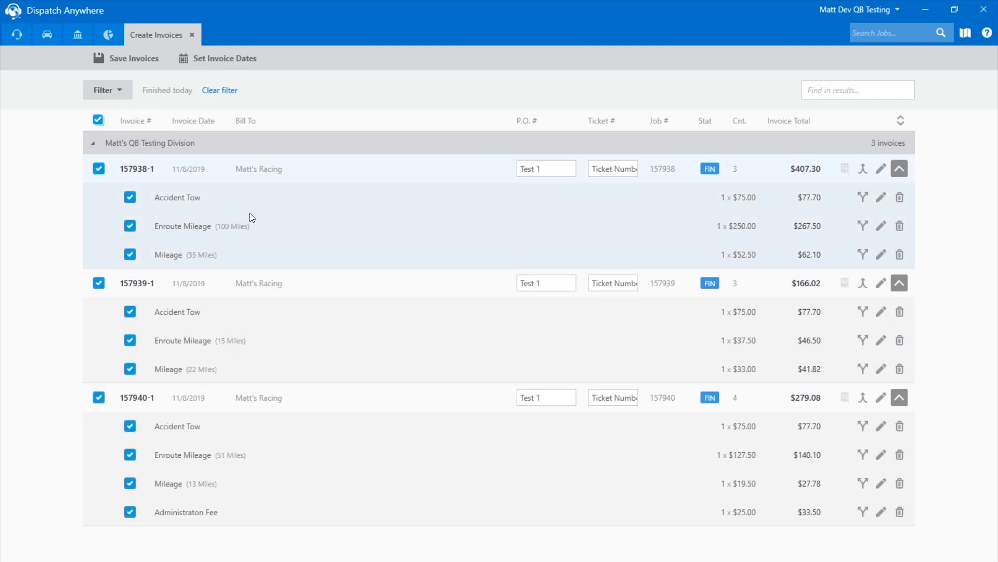
pyautogui.click(143, 60)
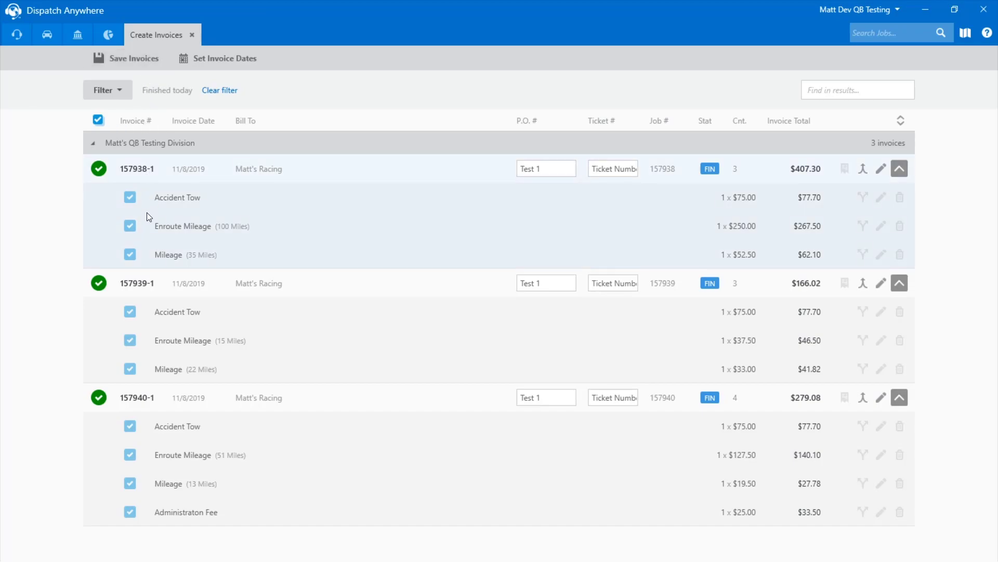
pyautogui.click(191, 35)
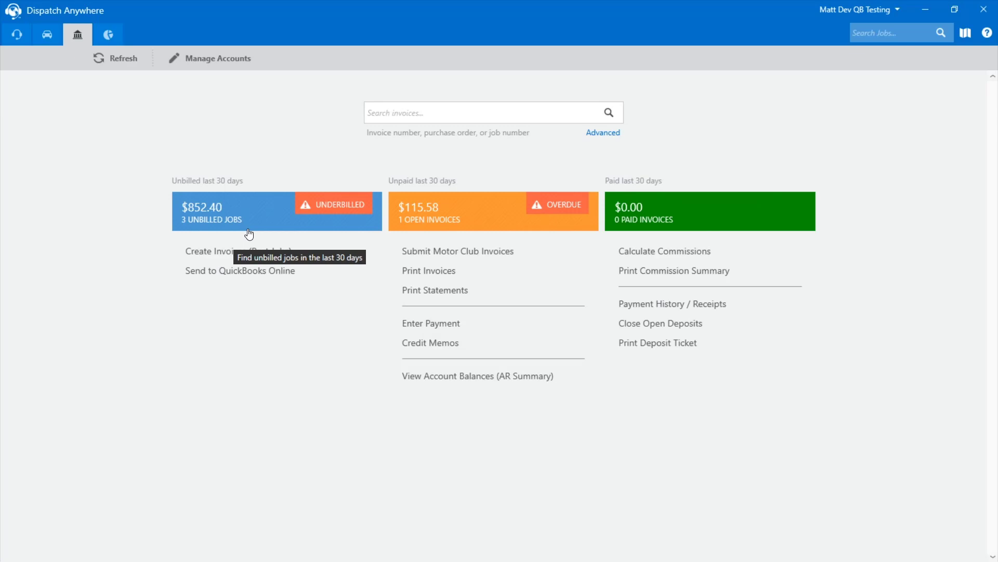
# Step: View the invoice date range for sending to QuickBooks Online and cancel without exporting
pyautogui.click(227, 280)
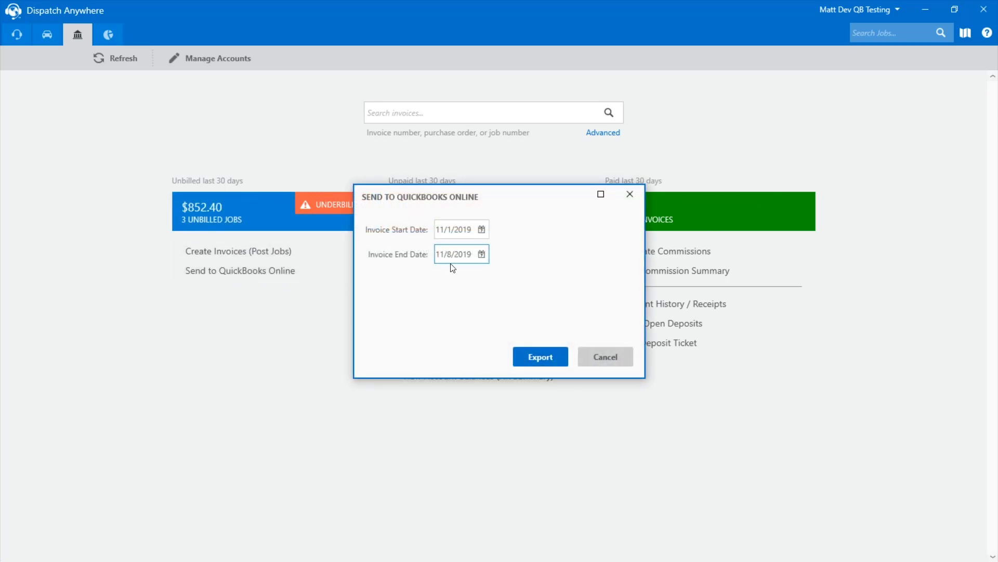
pyautogui.click(609, 359)
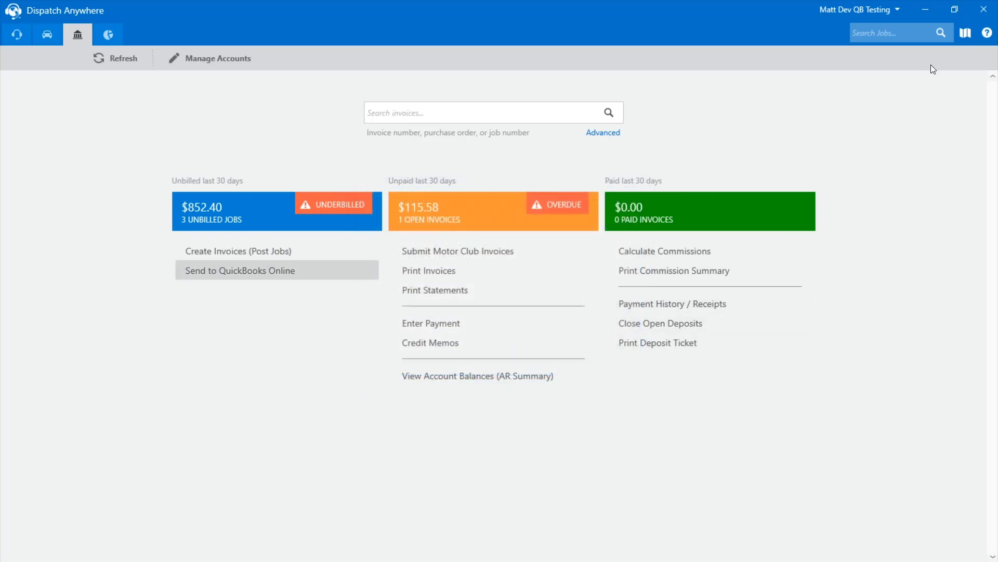
# Step: Return to QuickBooks Enterprise, cancel the Matt's Racing Supply customer edit, and go to the home page
pyautogui.click(923, 12)
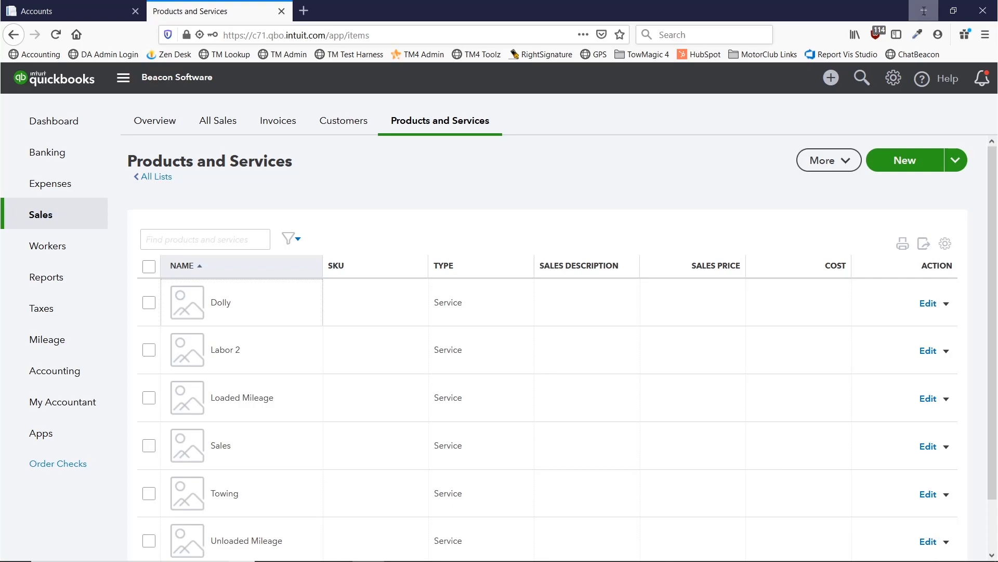
pyautogui.click(924, 11)
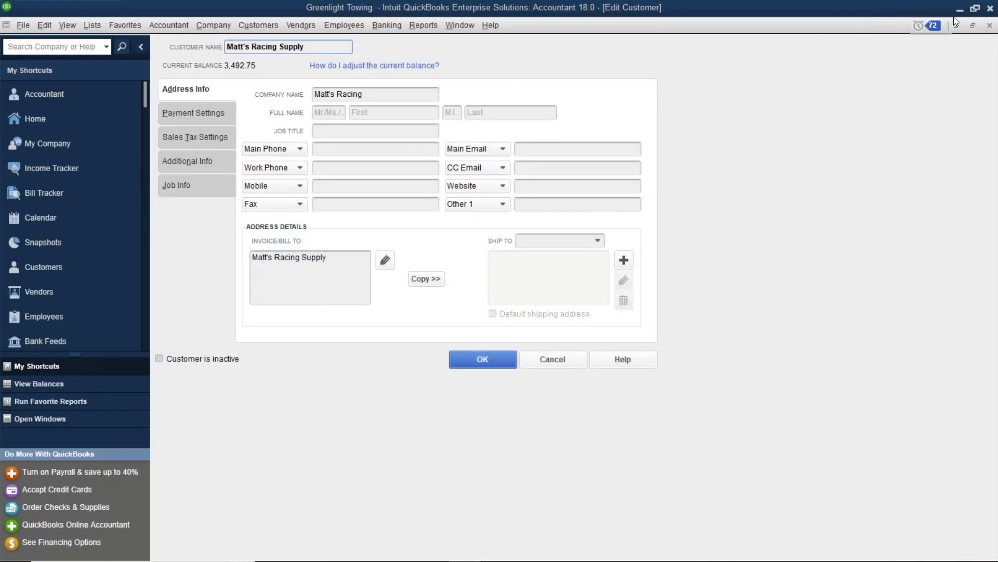
pyautogui.click(553, 360)
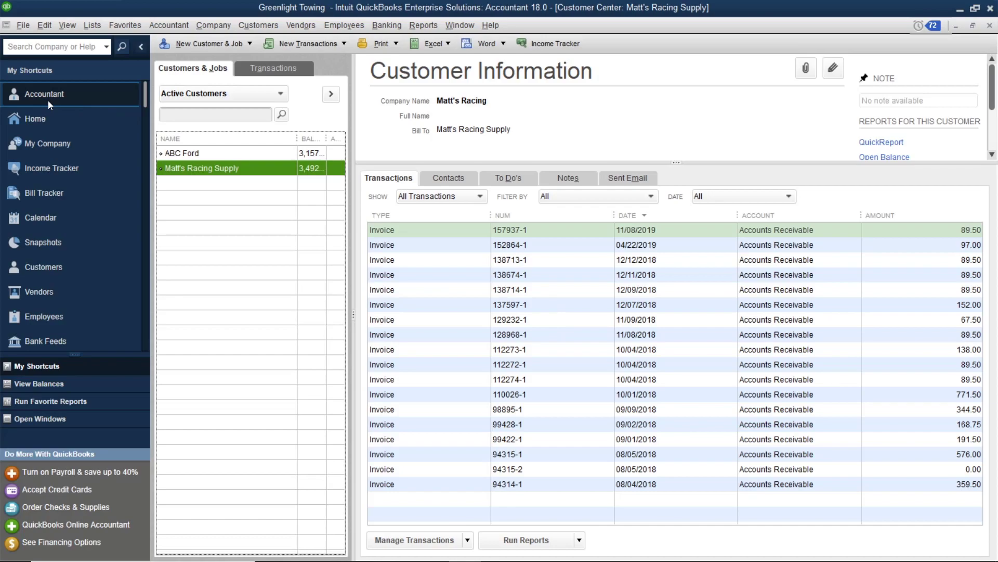
pyautogui.click(51, 125)
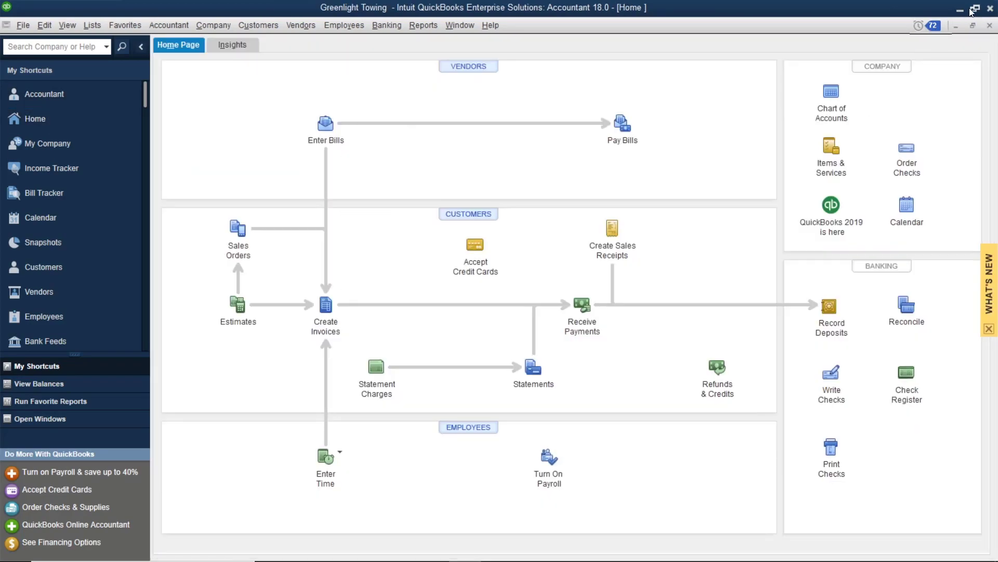
# Step: Uncover the desktop and launch QuickBooks Exporter as administrator, allowing it to make changes and placing its window clear of QuickBooks
pyautogui.click(975, 8)
pyautogui.moveTo(608, 8); pyautogui.dragTo(917, 106)
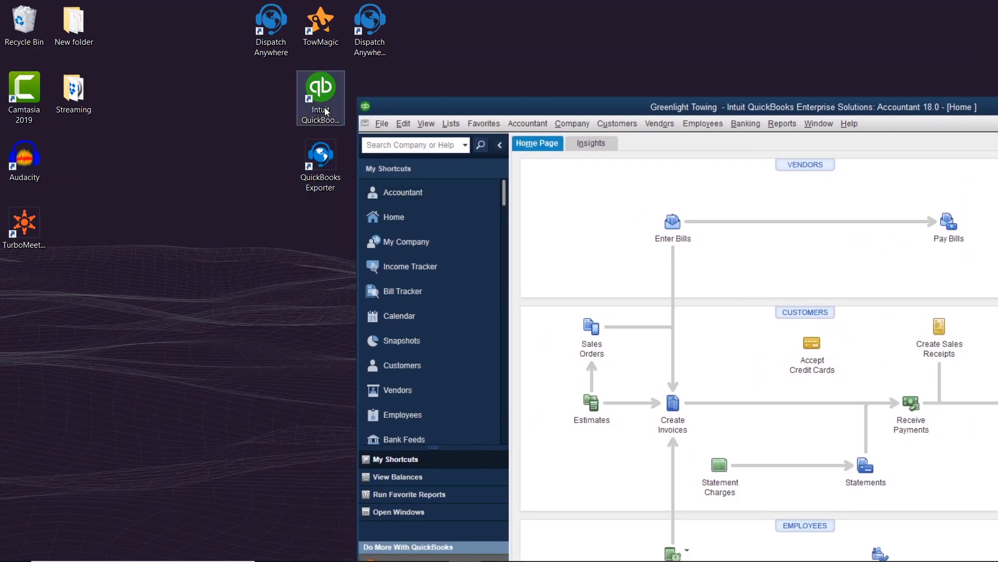
pyautogui.rightClick(324, 160)
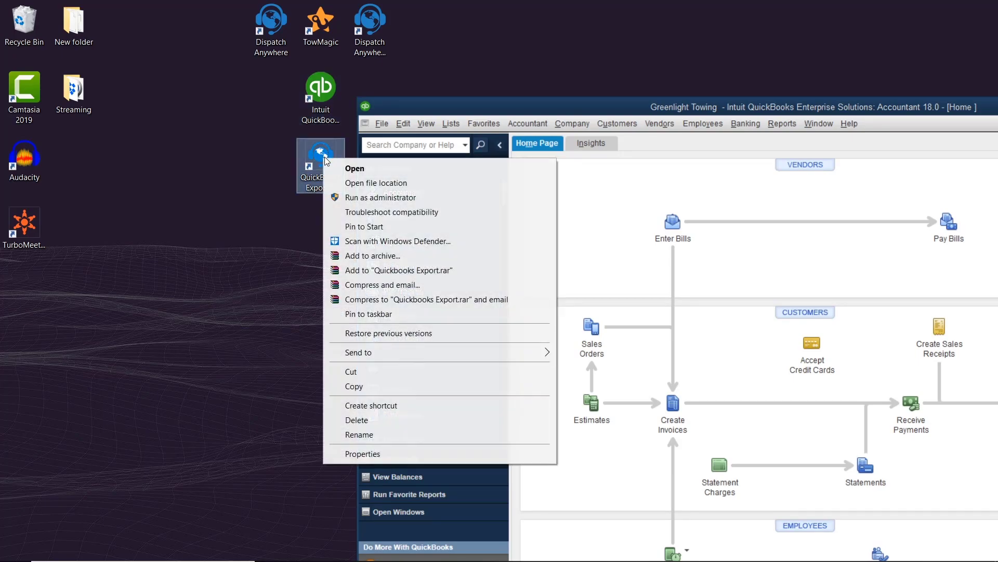
pyautogui.click(364, 201)
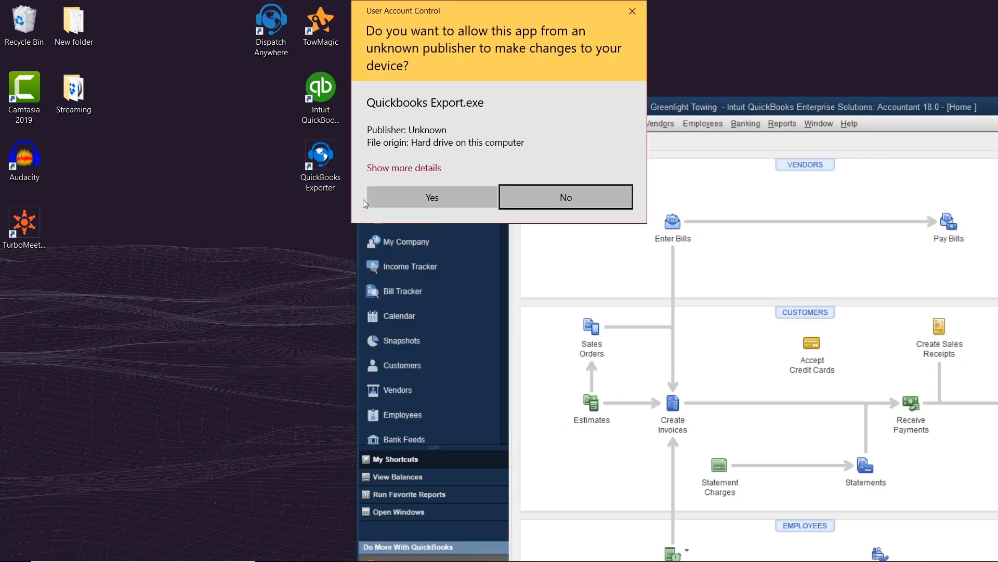
pyautogui.click(417, 197)
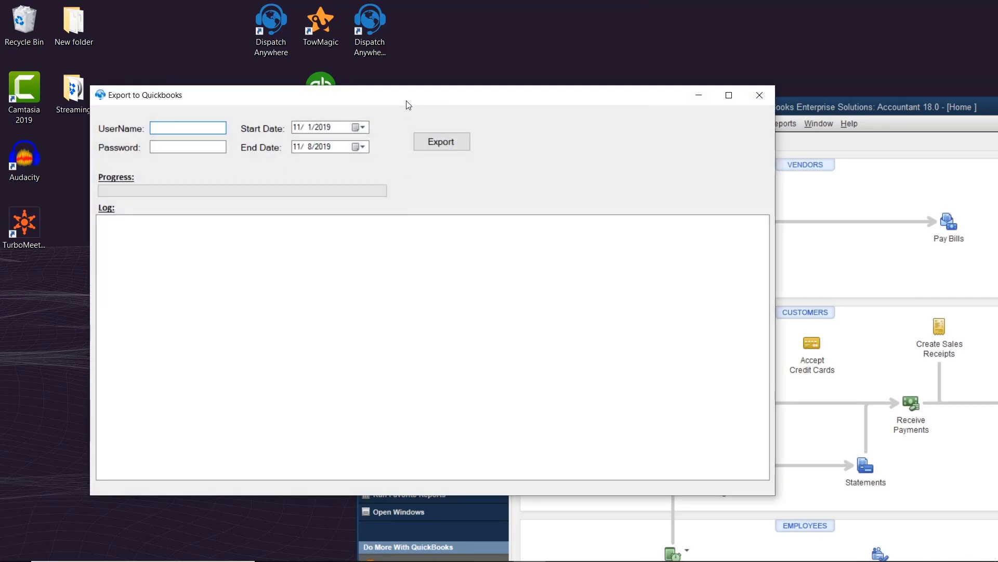
pyautogui.moveTo(409, 105); pyautogui.dragTo(353, 52)
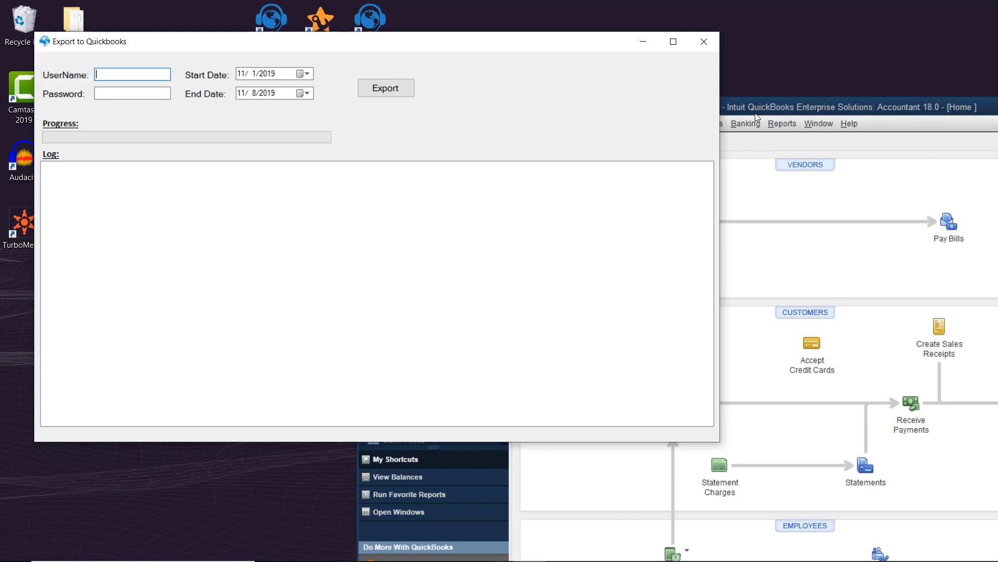
# Step: Maximize QuickBooks Enterprise and examine the company file options for the single-user or multi-user mode setting
pyautogui.moveTo(755, 113); pyautogui.dragTo(613, 1)
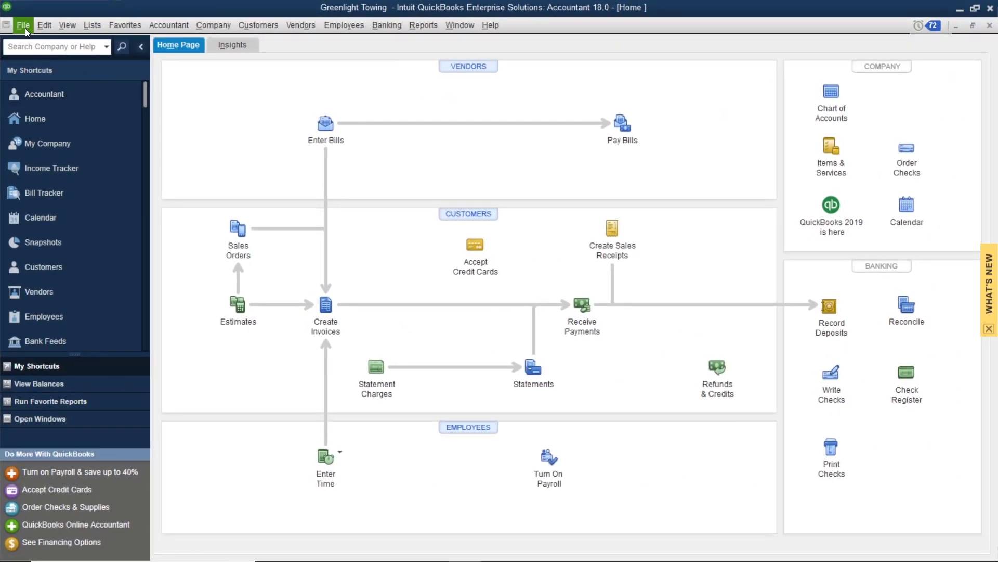
pyautogui.click(23, 27)
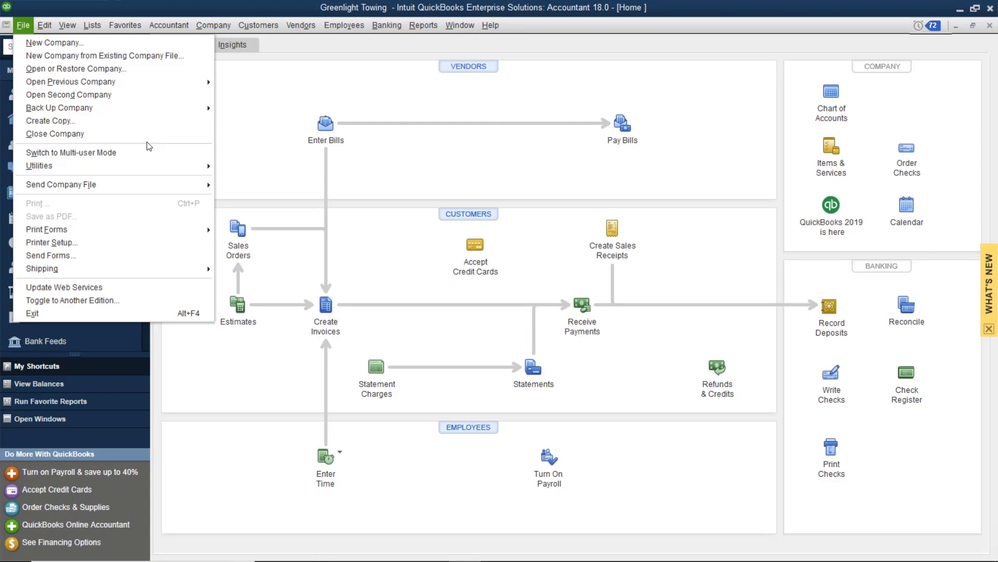
pyautogui.click(968, 16)
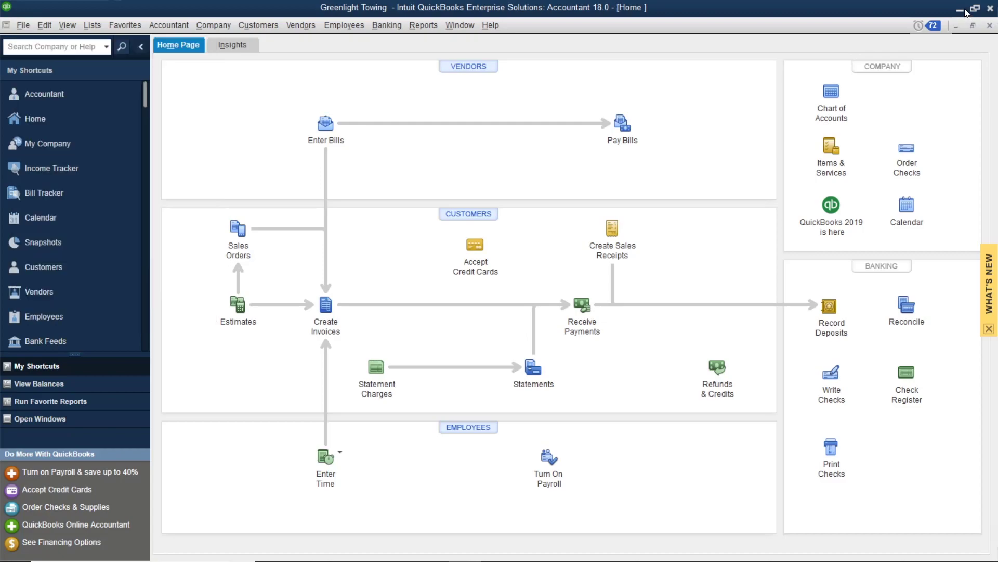
# Step: Uncover the exporter by restoring QuickBooks to a smaller window, enter the account username and password, and export invoices from 11/1/2019 to 11/8/2019
pyautogui.click(977, 8)
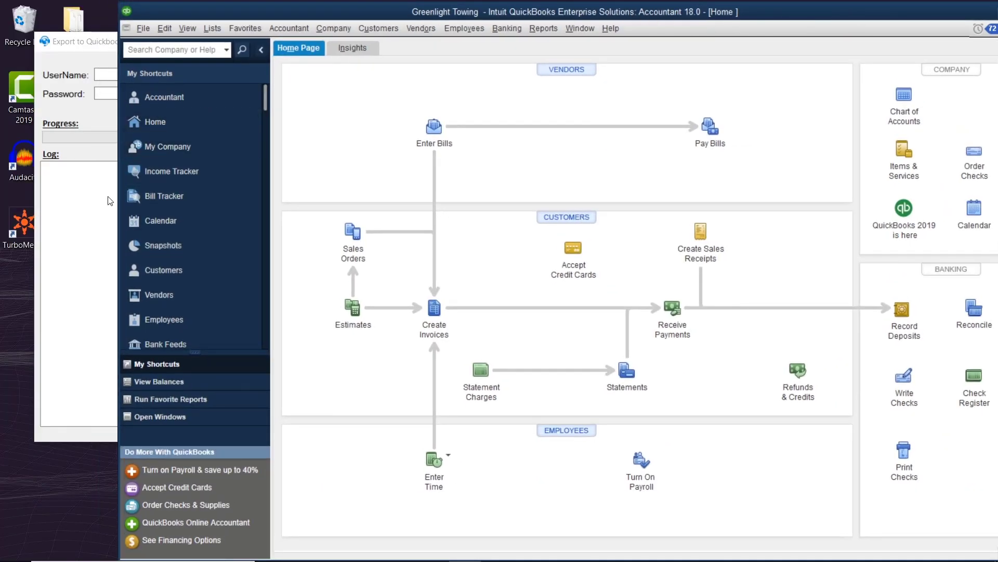
pyautogui.click(104, 74)
pyautogui.write('d')
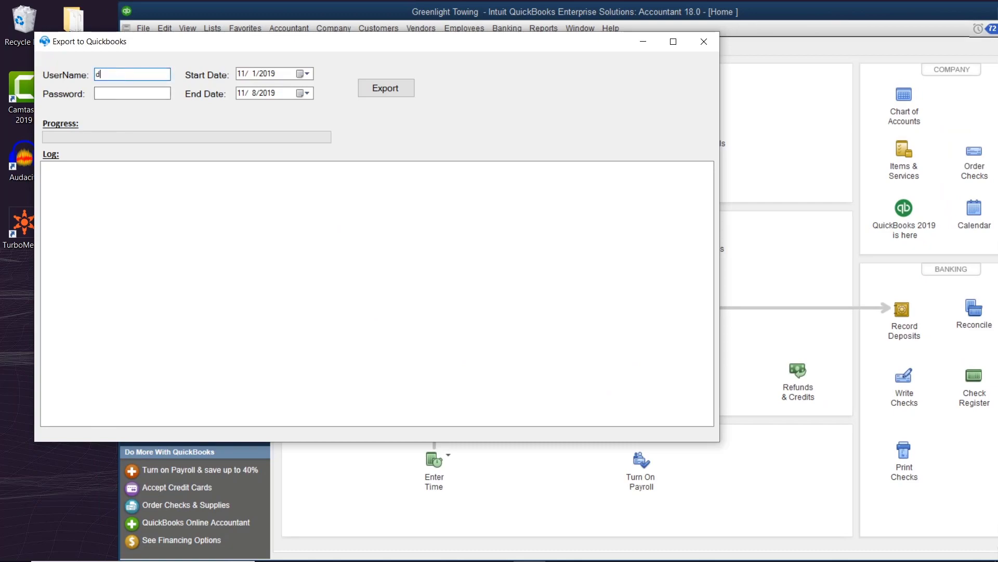
pyautogui.write('evmatt')
pyautogui.press('Tab')
pyautogui.write('•••••••')
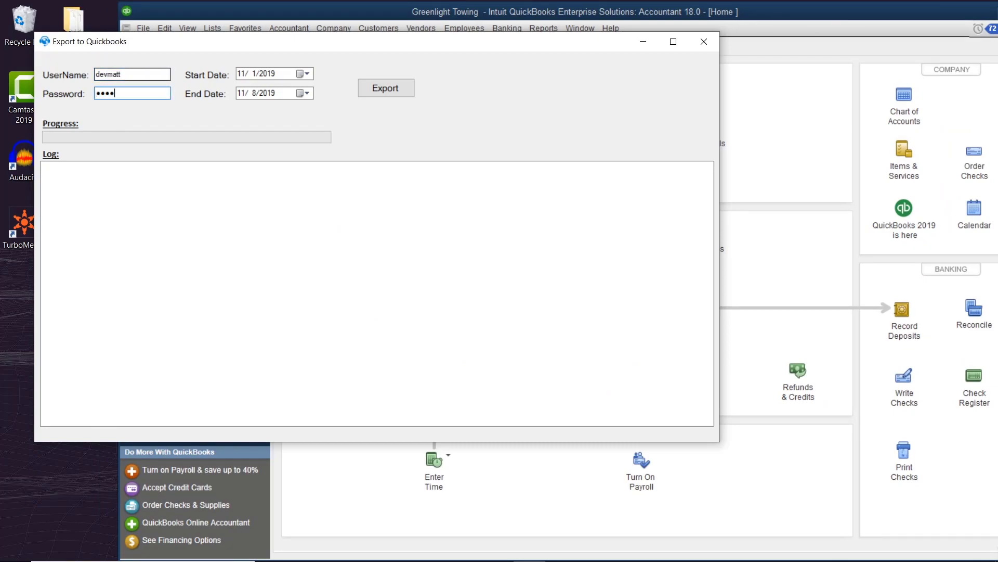
pyautogui.click(379, 93)
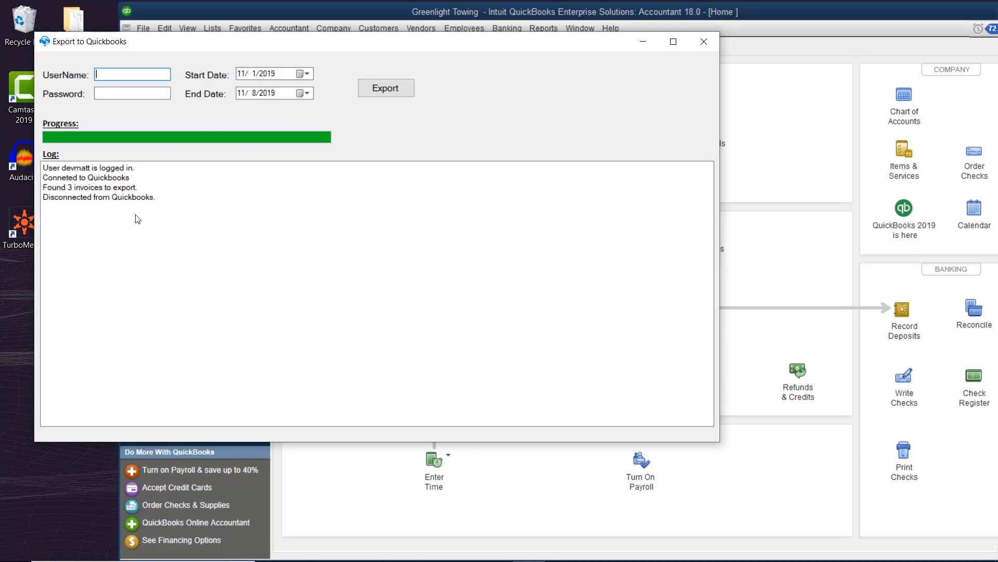
# Step: Return to QuickBooks Enterprise, open the customer list, and check the invoices dated 11/08/2019 for Matt's Racing Supply
pyautogui.click(589, 15)
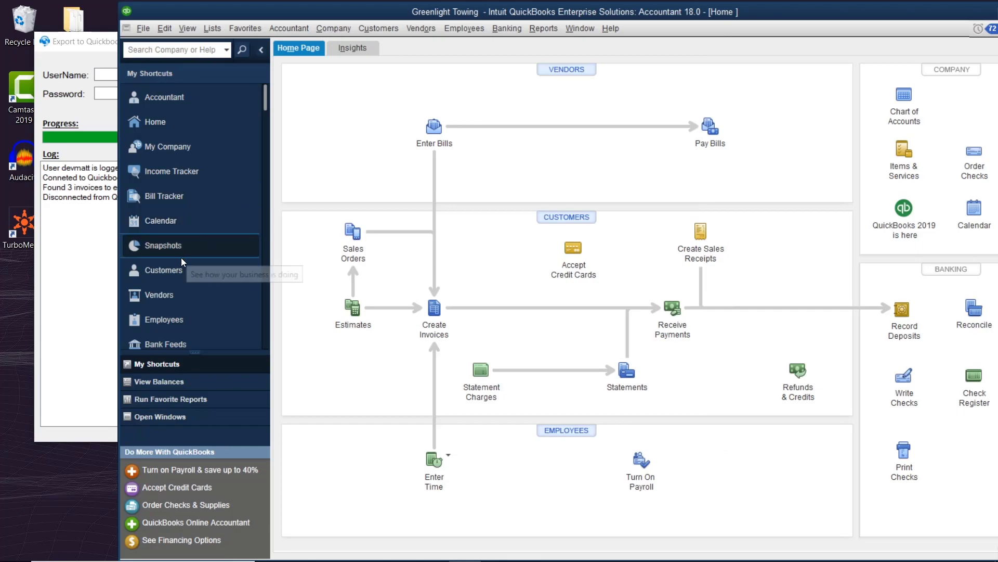
pyautogui.click(171, 273)
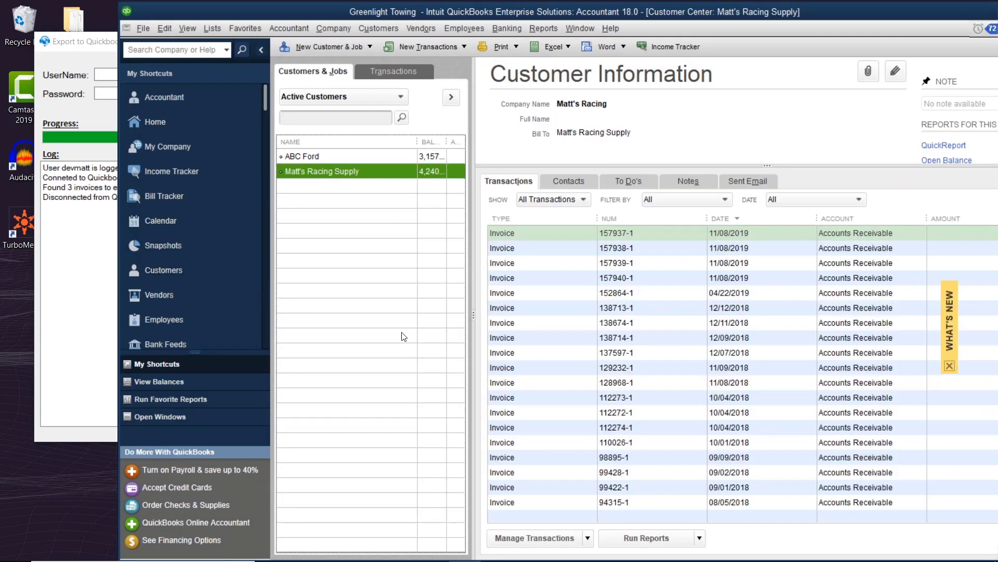
pyautogui.click(722, 281)
pyautogui.click(725, 262)
pyautogui.click(723, 252)
pyautogui.click(719, 238)
pyautogui.click(721, 248)
pyautogui.click(722, 263)
# Step: Maximize QuickBooks Enterprise, open the first 11/08/2019 invoice for Matt's Racing Supply, and examine its memo with the call and VIN details
pyautogui.moveTo(955, 15); pyautogui.dragTo(904, 1)
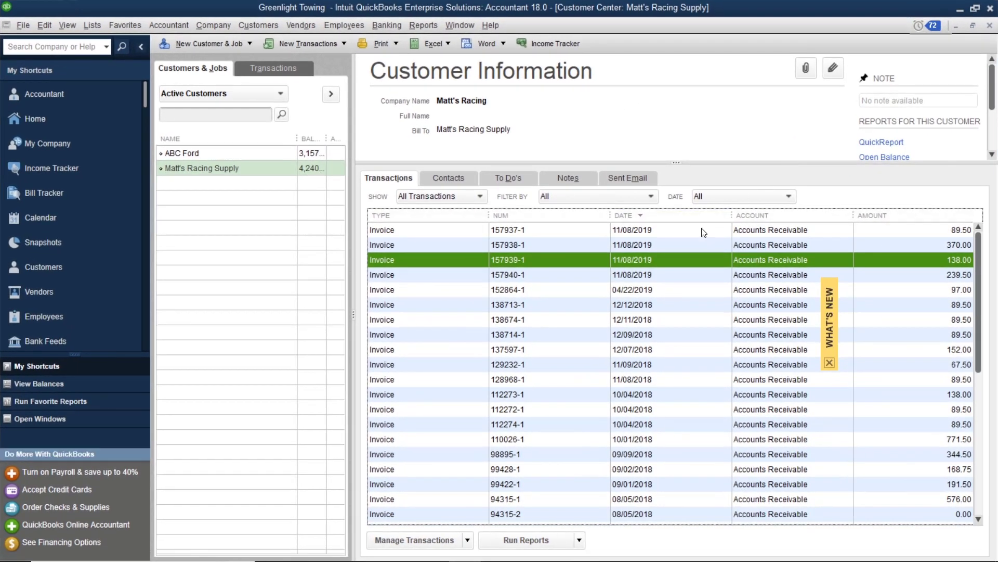
pyautogui.doubleClick(507, 232)
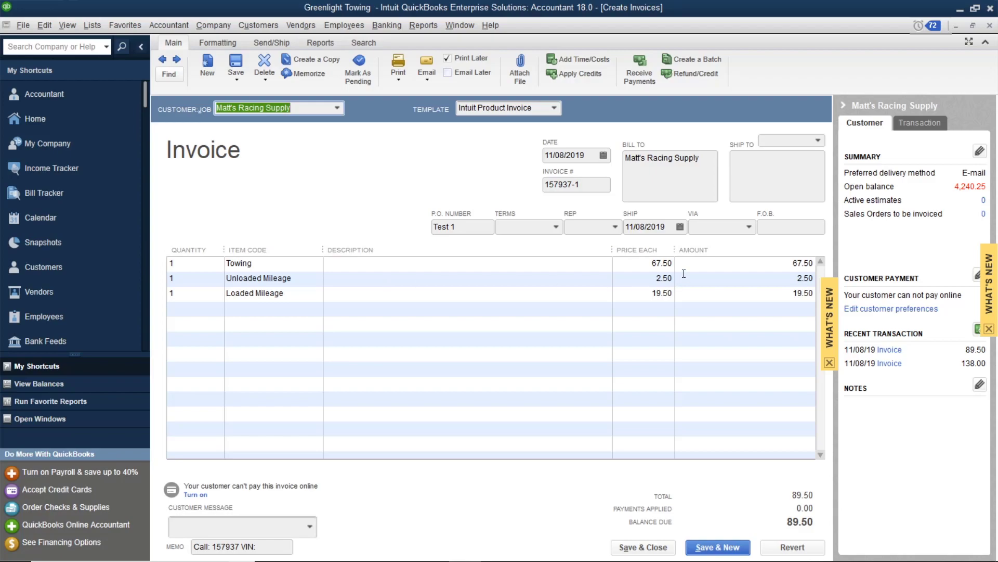
pyautogui.click(233, 546)
pyautogui.click(277, 548)
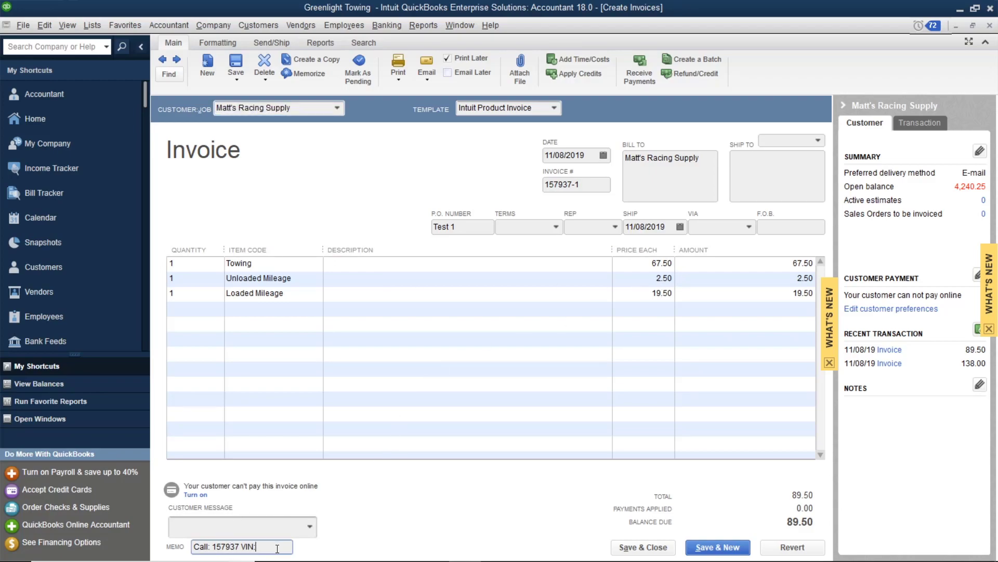